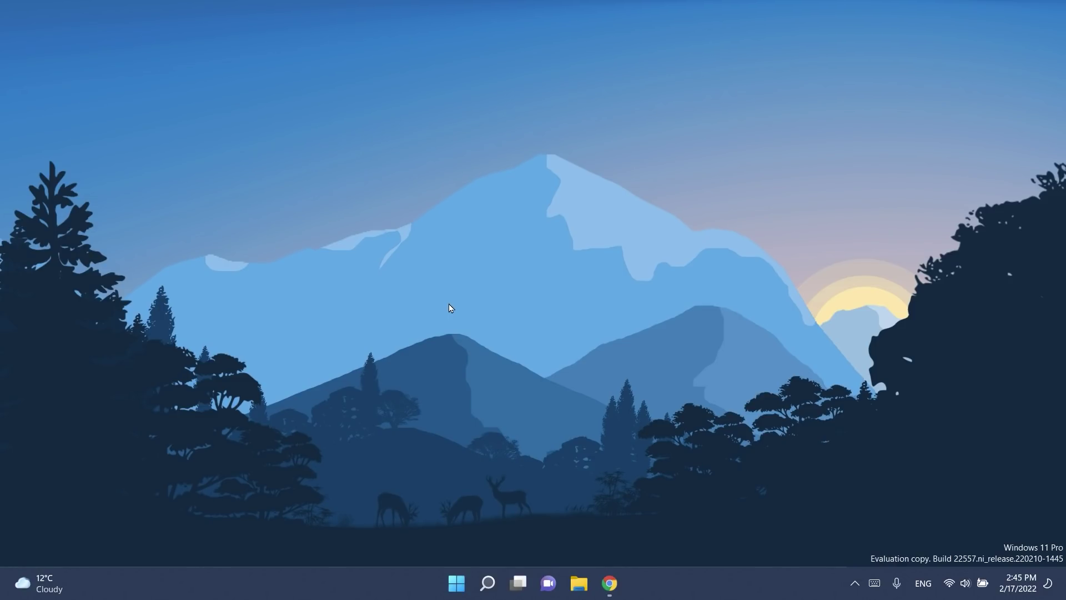
Run winver from Start search to show the About Windows dialog reporting OS Build 22557.1
{"action": "key", "text": "super"}
{"action": "type", "text": "winver"}
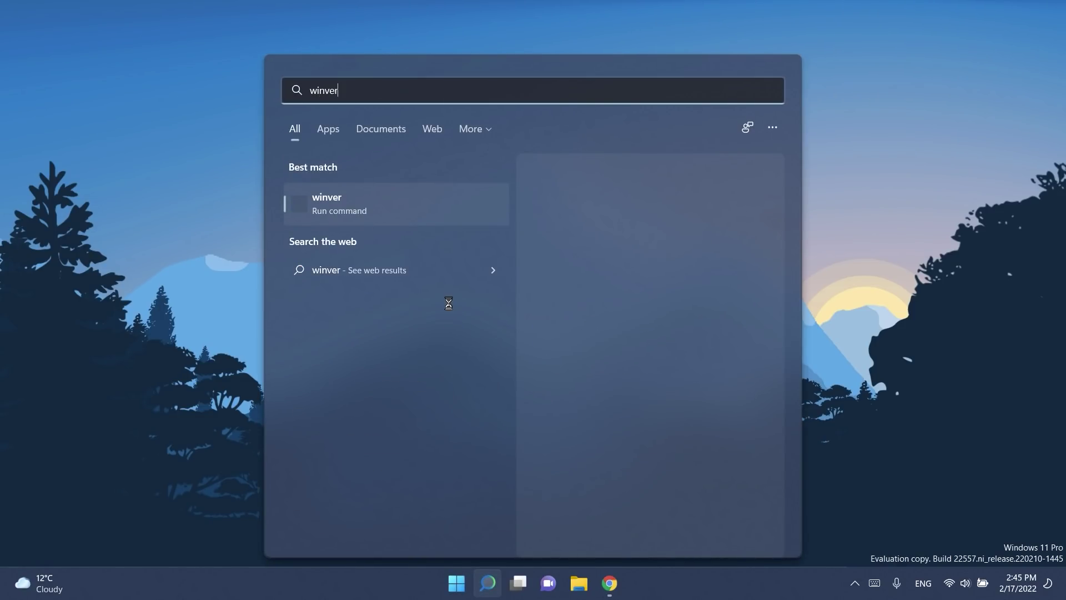
{"action": "key", "text": "Return"}
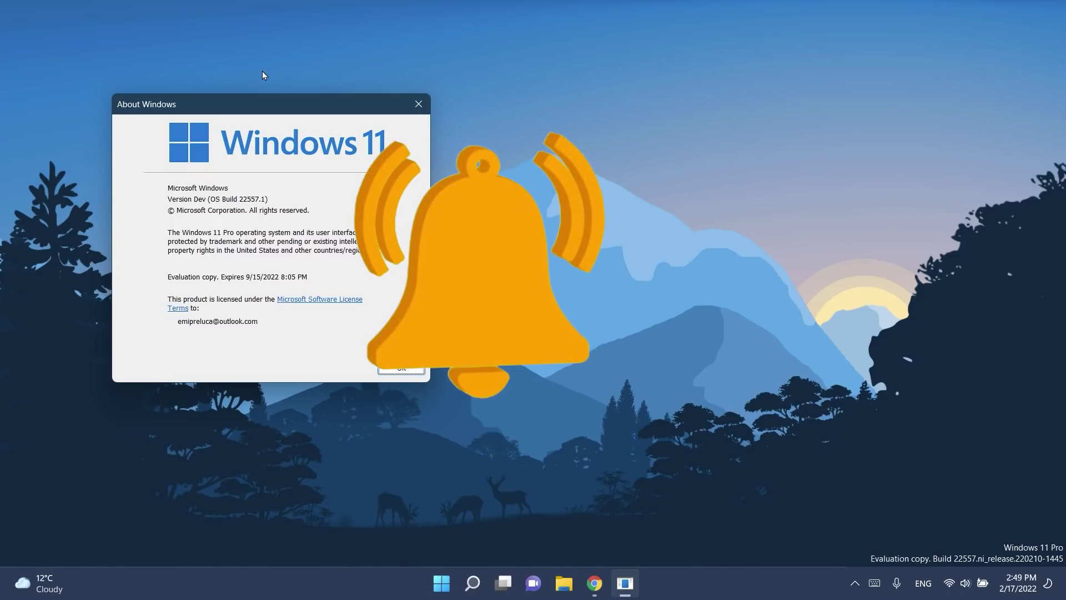
{"action": "key", "text": "Return"}
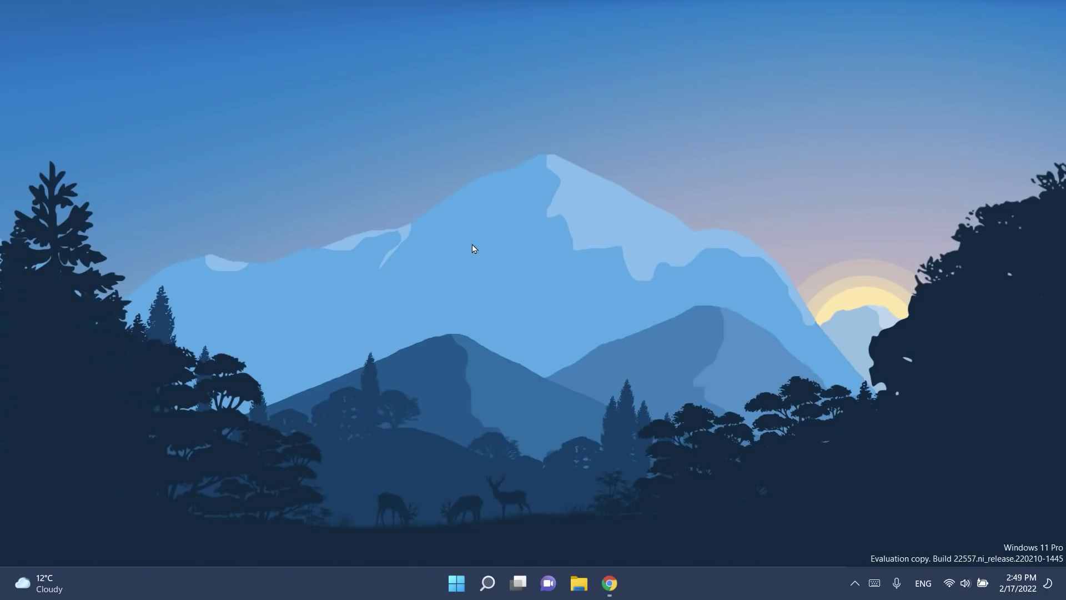
{"action": "key", "text": "super"}
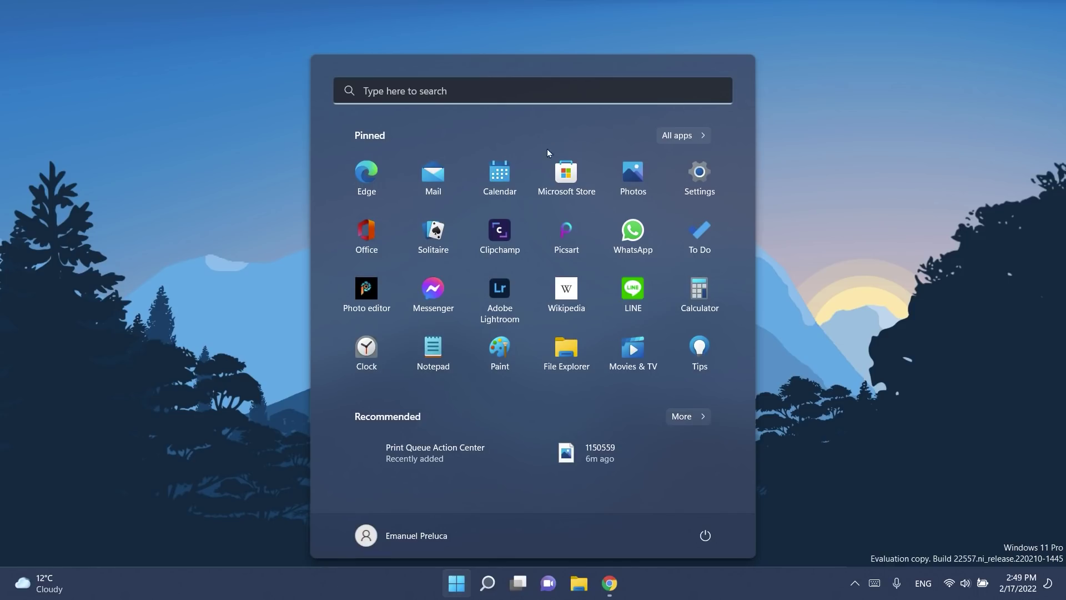
{"action": "left_click_drag", "start_coordinate": [562, 179], "coordinate": [497, 199]}
{"action": "left_click", "coordinate": [499, 195]}
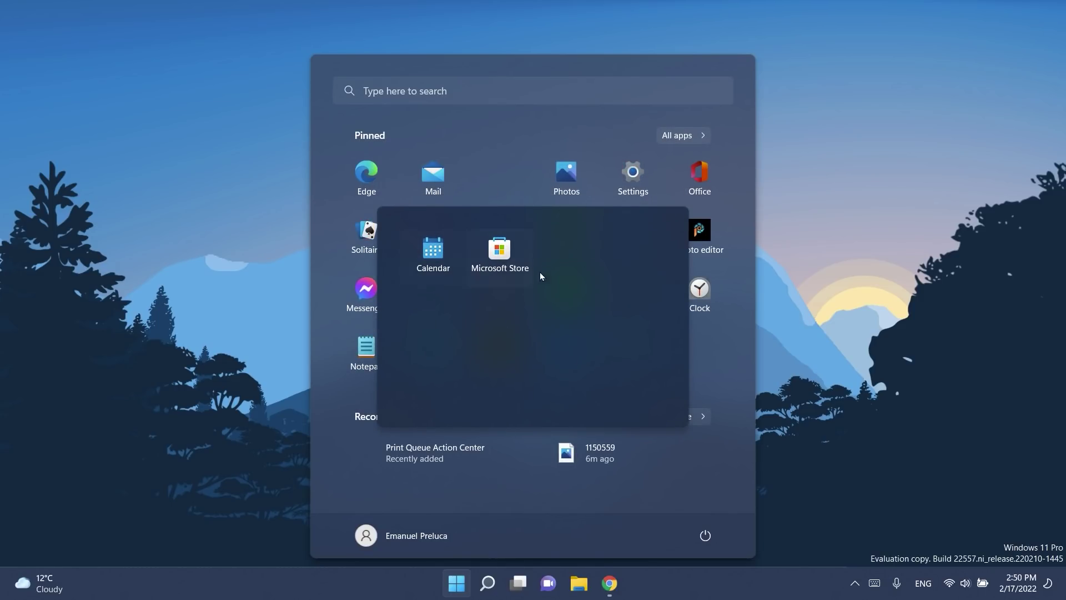
{"action": "left_click", "coordinate": [567, 176]}
{"action": "left_click_drag", "start_coordinate": [568, 175], "coordinate": [501, 183]}
{"action": "left_click", "coordinate": [501, 181]}
{"action": "left_click", "coordinate": [525, 128]}
{"action": "left_click", "coordinate": [499, 178]}
{"action": "left_click", "coordinate": [506, 151]}
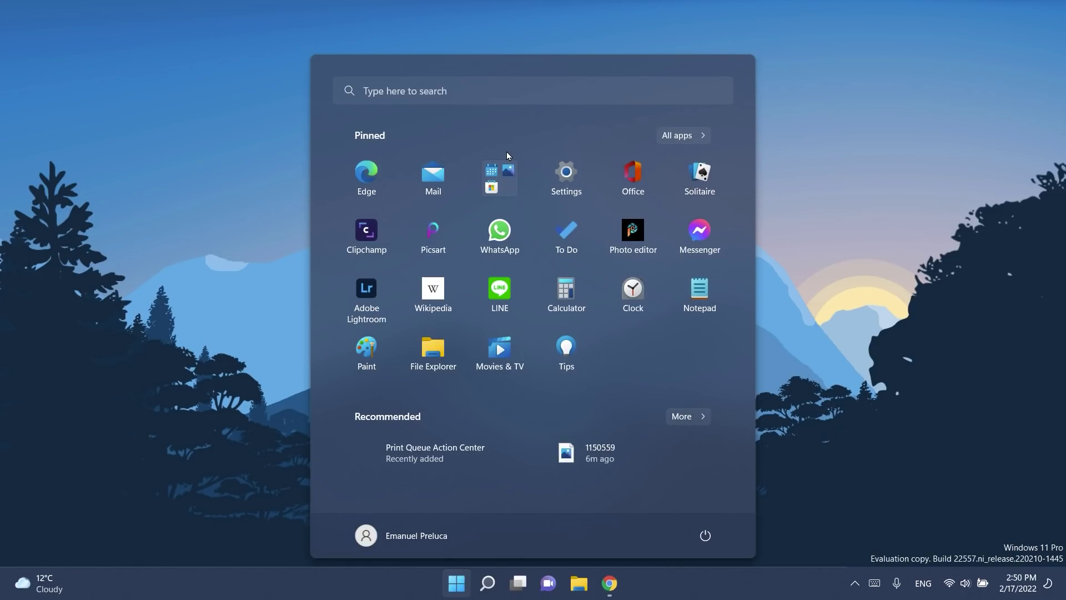
{"action": "left_click", "coordinate": [495, 186]}
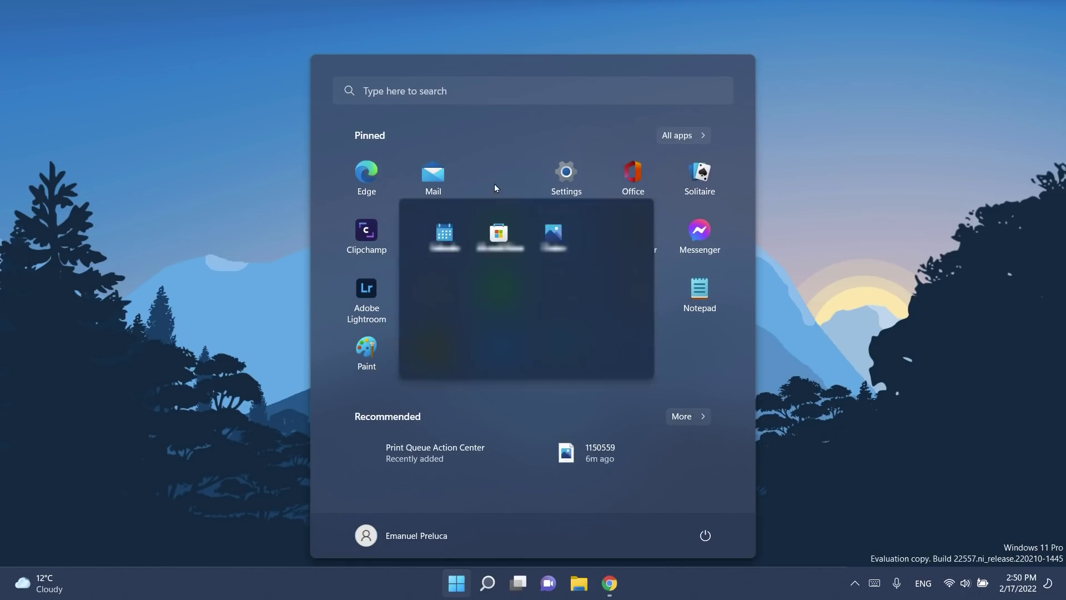
{"action": "left_click", "coordinate": [518, 137]}
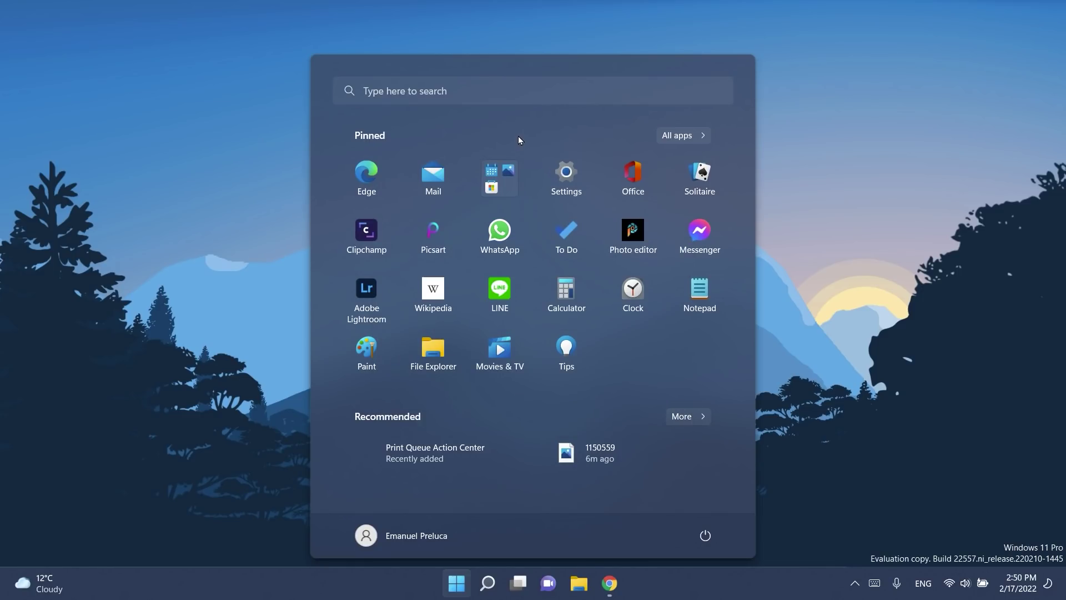
{"action": "key", "text": "Return"}
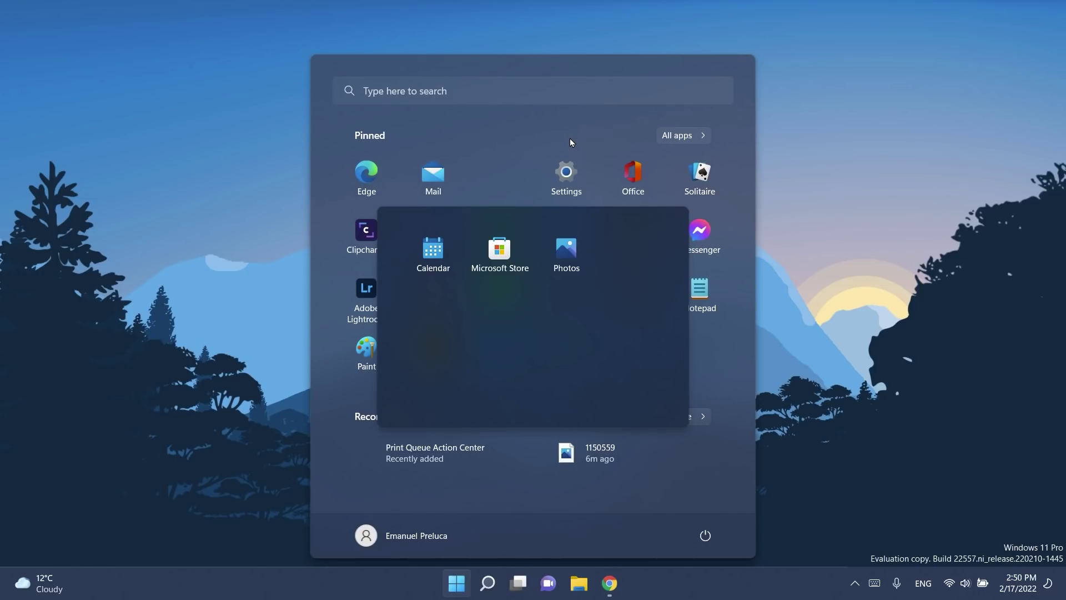
{"action": "left_click_drag", "start_coordinate": [555, 250], "coordinate": [565, 178]}
{"action": "left_click", "coordinate": [494, 181]}
{"action": "left_click_drag", "start_coordinate": [500, 233], "coordinate": [567, 172]}
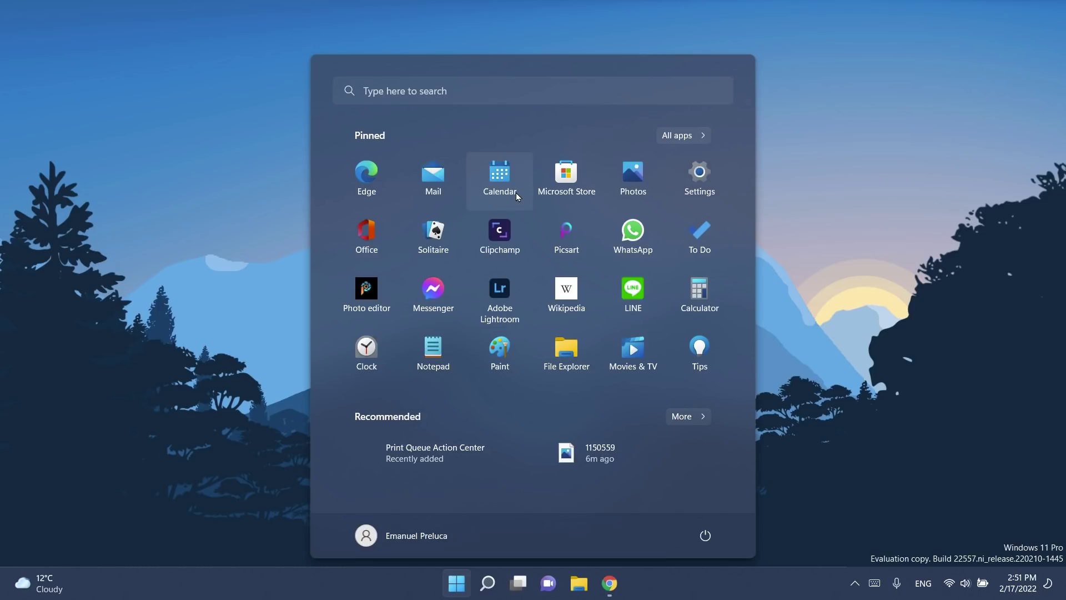
Close the Start menu and open the notification centre and calendar from the taskbar clock
{"action": "key", "text": "Escape"}
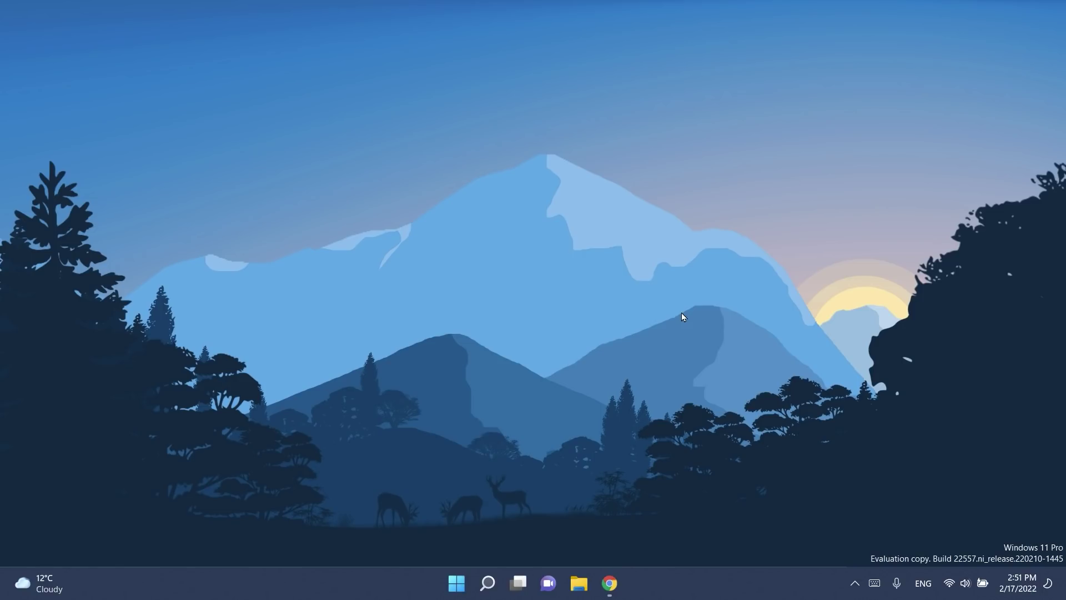
{"action": "left_click", "coordinate": [1011, 585]}
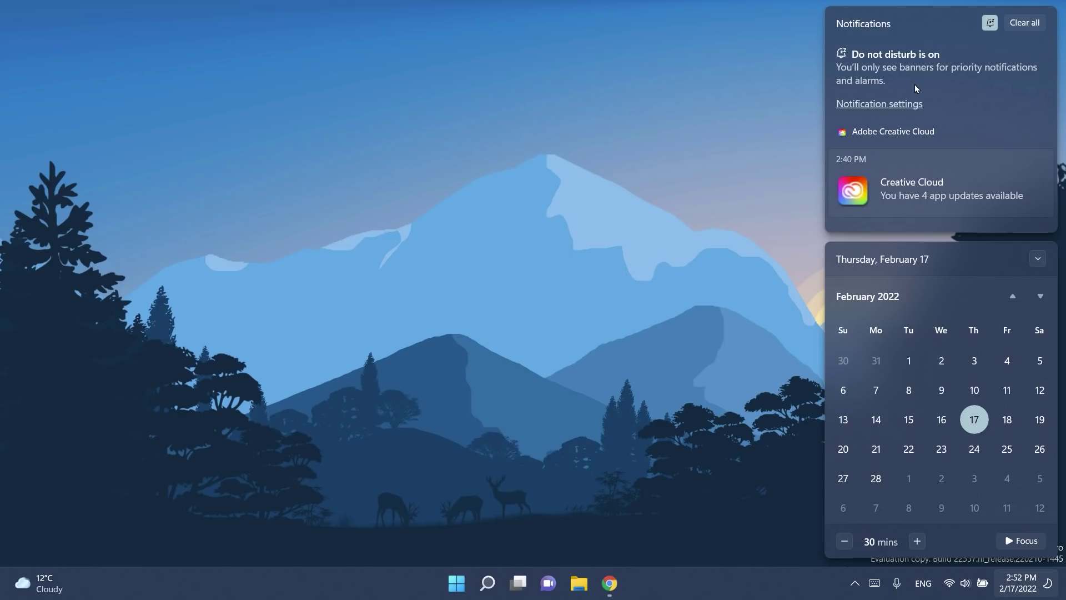
View the notification settings, close Settings, and reopen the notification centre with Win+N
{"action": "left_click", "coordinate": [875, 104]}
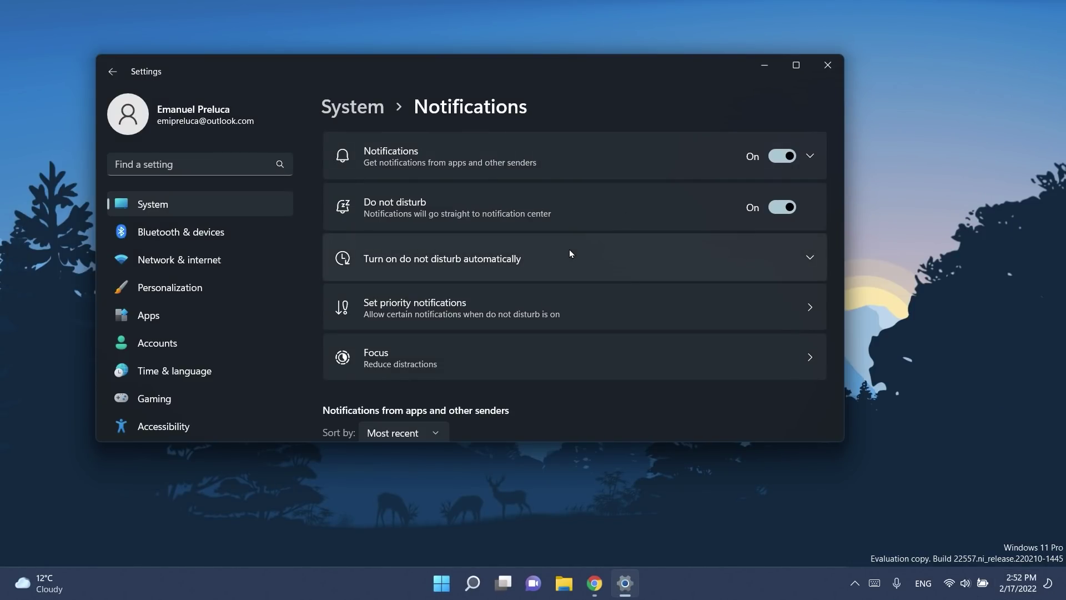
{"action": "left_click", "coordinate": [827, 64]}
{"action": "key", "text": "super+n"}
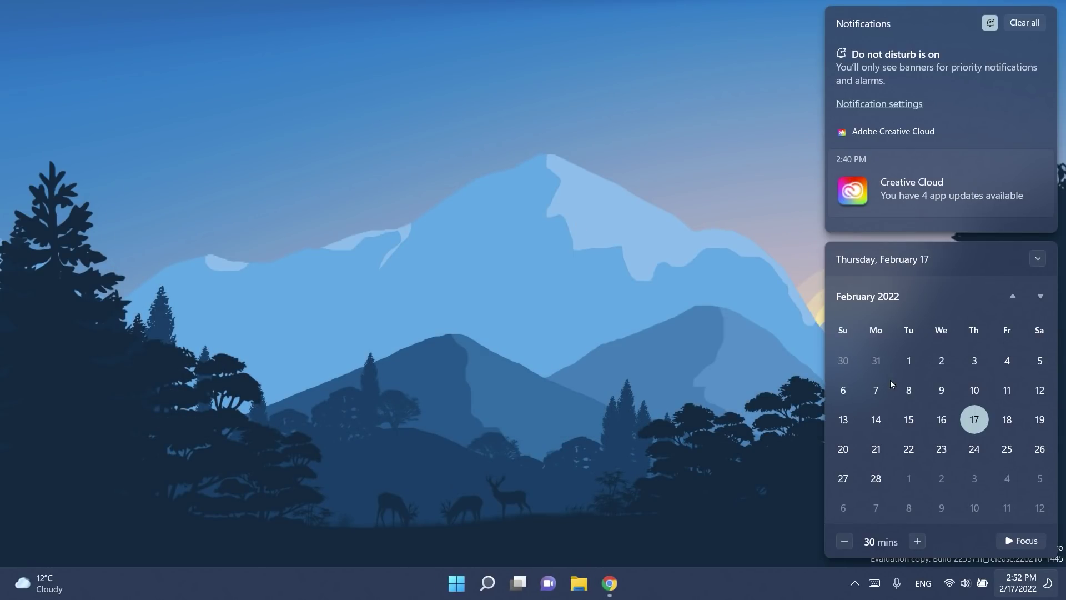
Start a 45-minute focus session, then stop it and end the session
{"action": "left_click", "coordinate": [917, 542]}
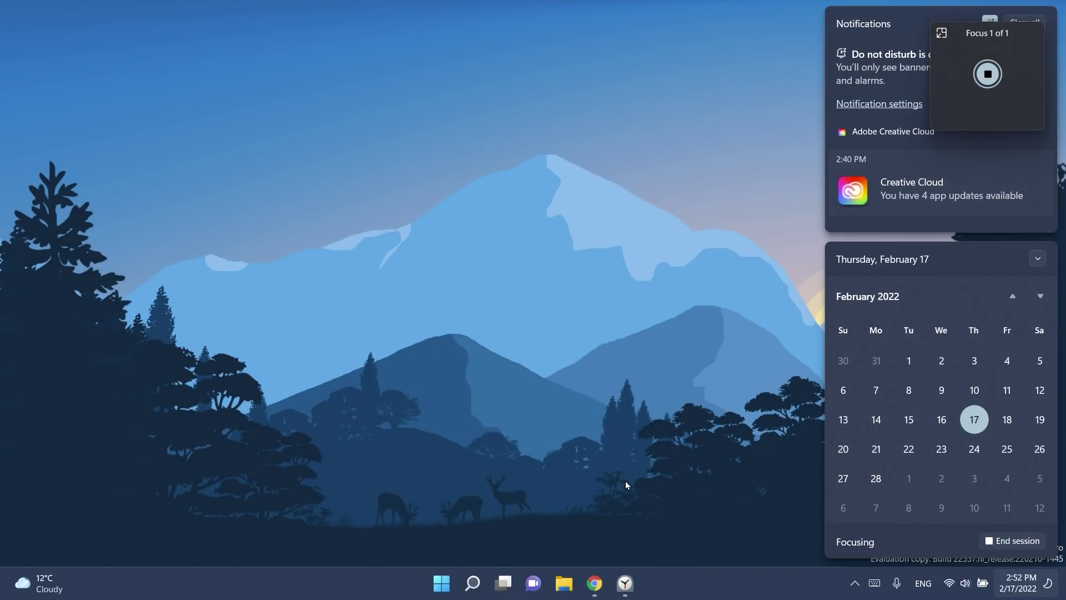
{"action": "left_click", "coordinate": [958, 71]}
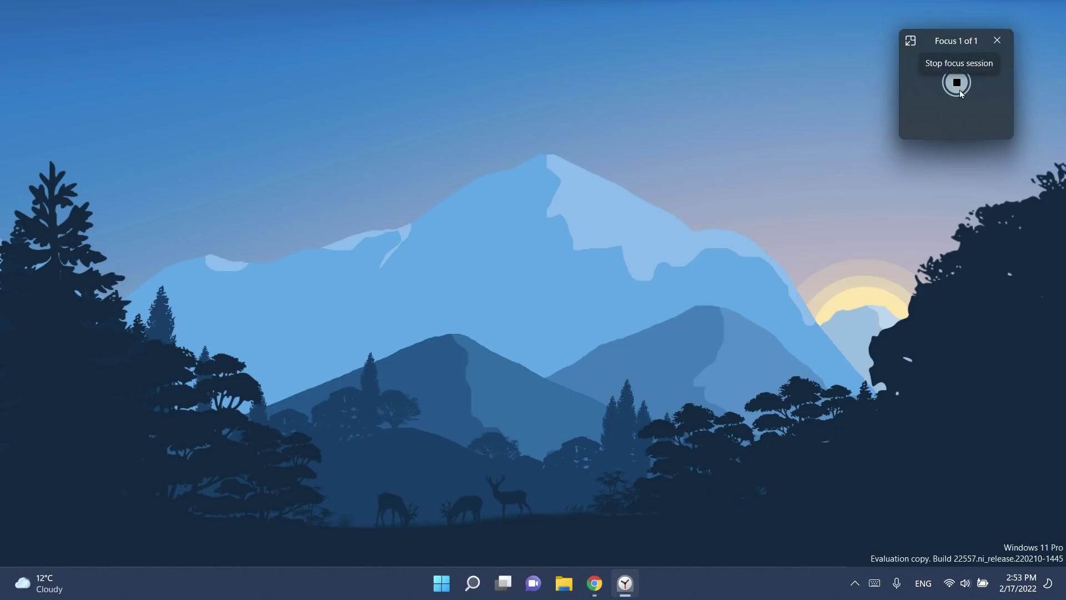
{"action": "left_click", "coordinate": [960, 90]}
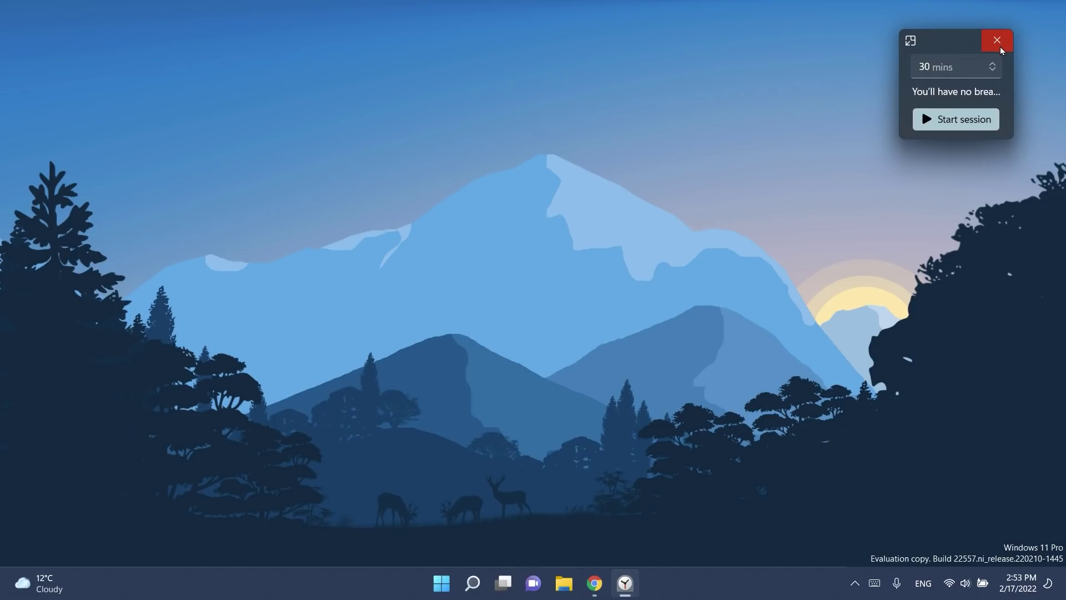
{"action": "left_click", "coordinate": [998, 40]}
{"action": "left_click", "coordinate": [1016, 581]}
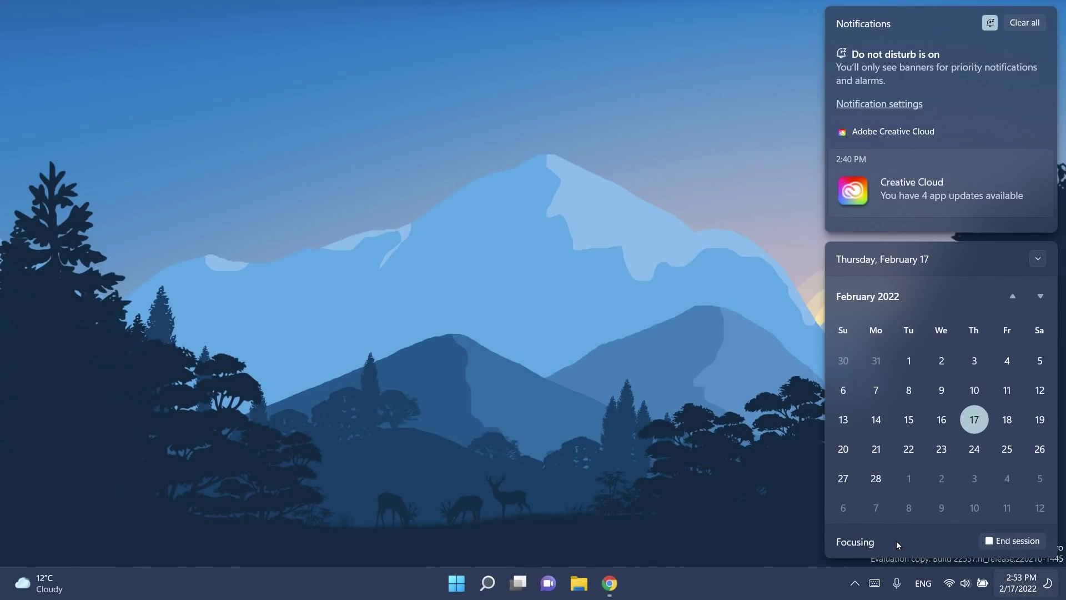
{"action": "left_click", "coordinate": [988, 543]}
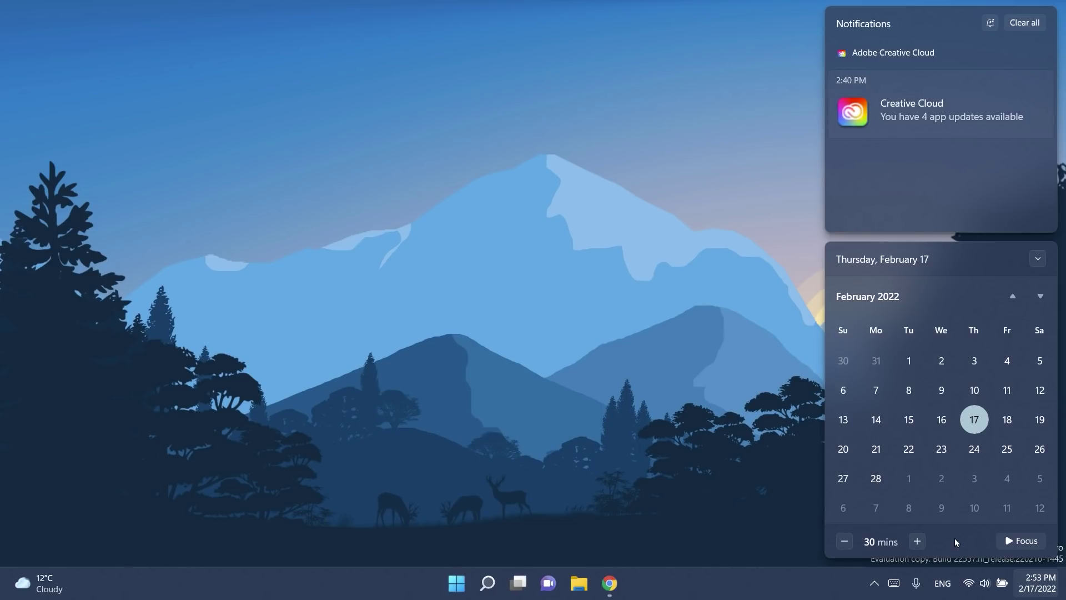
Click an empty spot on the desktop to dismiss the notification and calendar flyout
{"action": "left_click", "coordinate": [638, 351]}
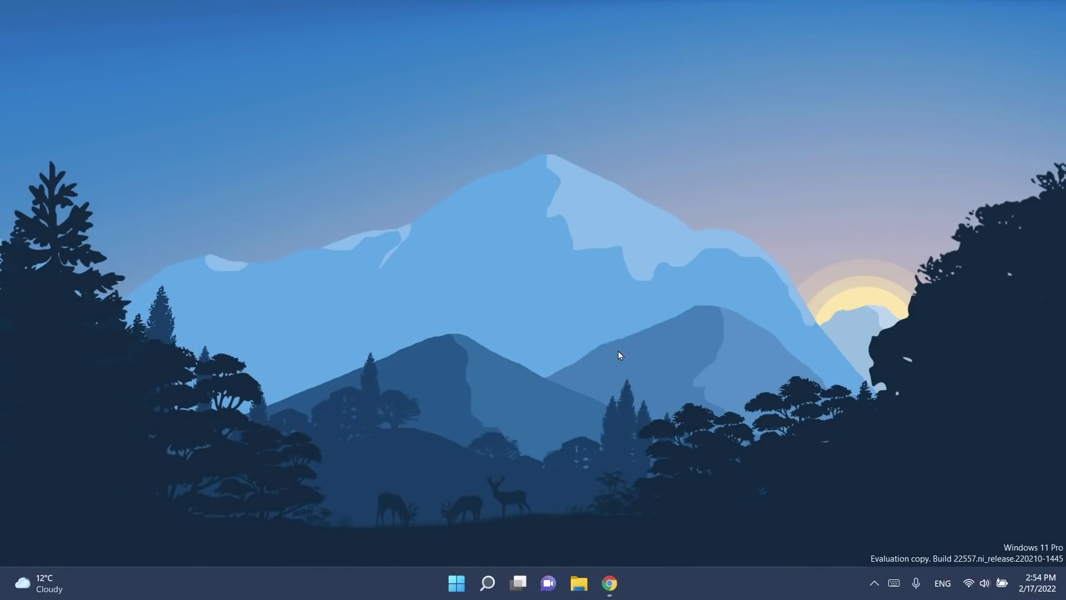
Open File Explorer and scroll through the recent files in Quick access
{"action": "key", "text": "super+e"}
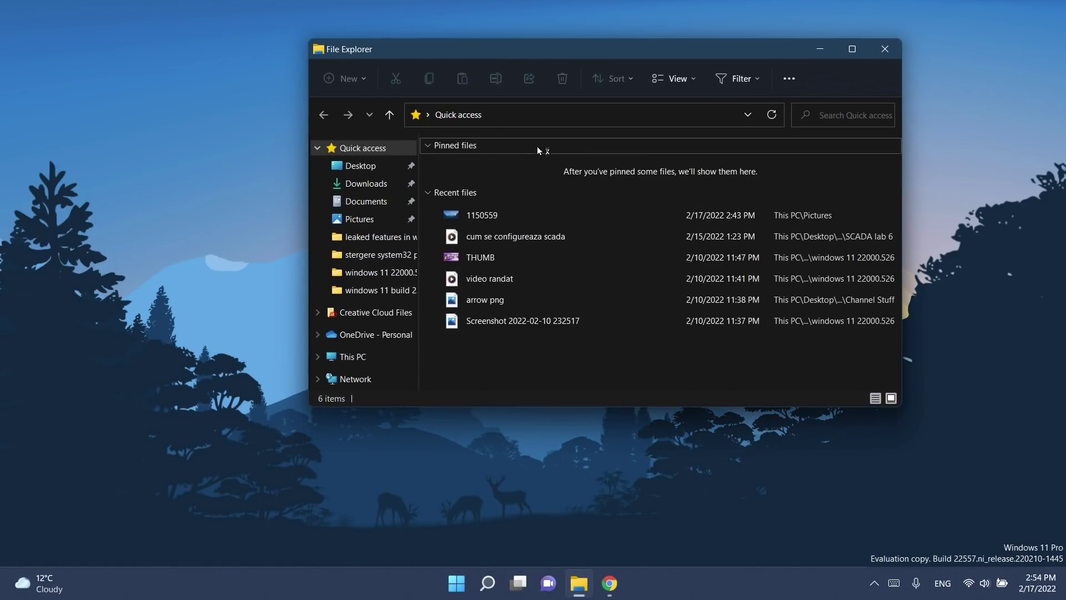
{"action": "left_click_drag", "start_coordinate": [526, 49], "coordinate": [433, 110]}
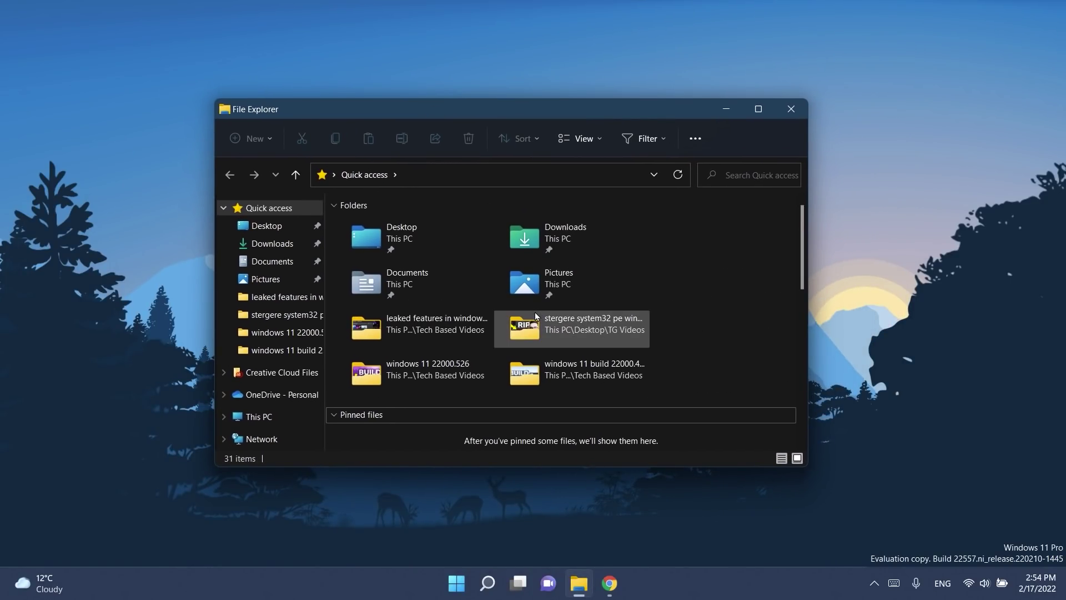
{"action": "scroll", "coordinate": [442, 314], "scroll_direction": "down", "scroll_amount": 4}
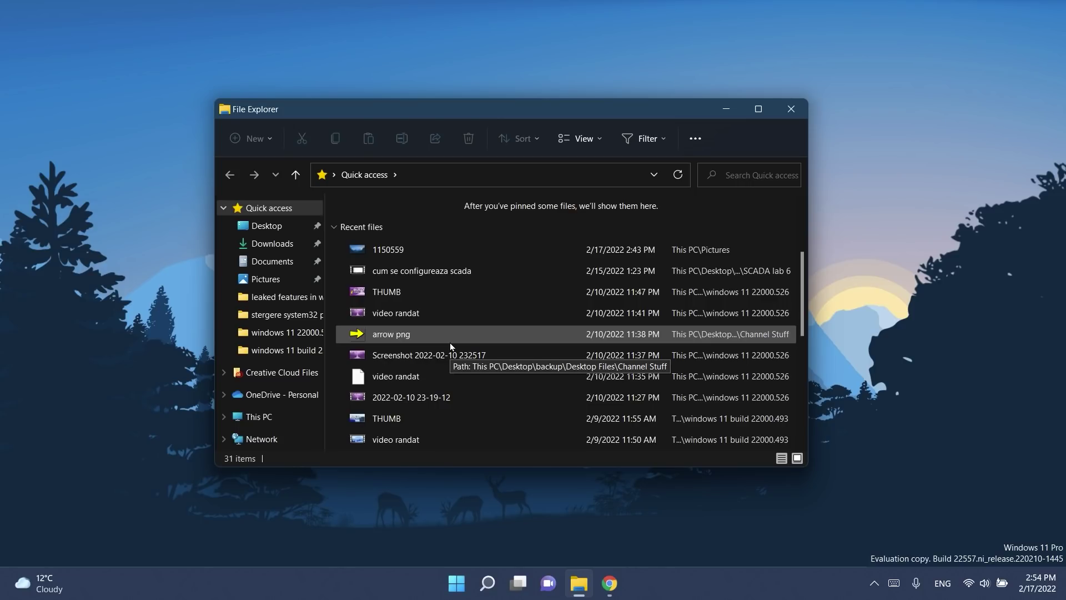
{"action": "scroll", "coordinate": [456, 366], "scroll_direction": "up", "scroll_amount": 4}
{"action": "scroll", "coordinate": [489, 345], "scroll_direction": "down", "scroll_amount": 2}
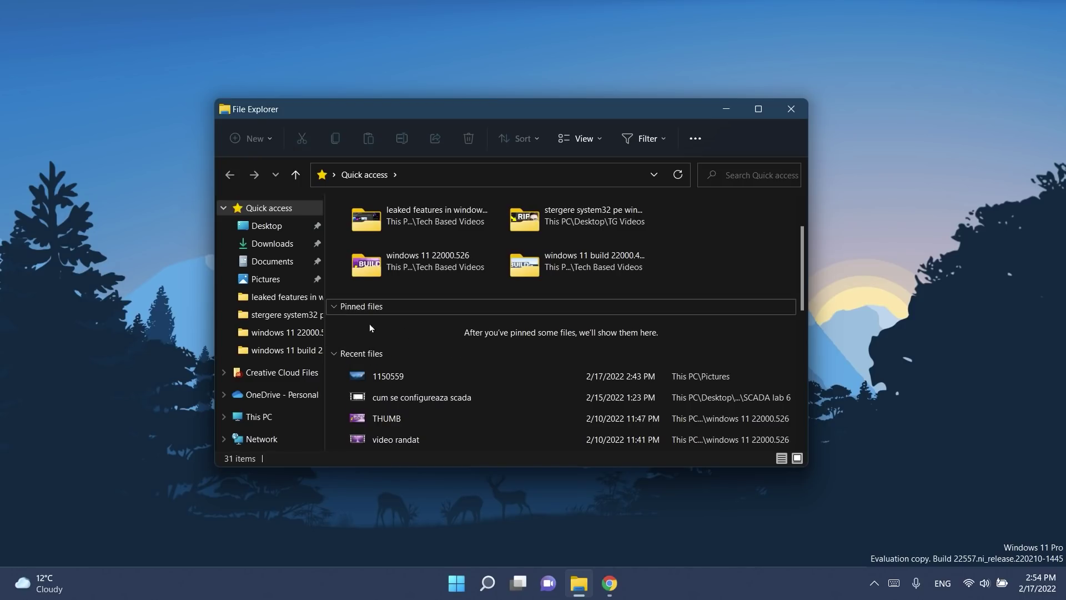
Show the context menu for recent file 1150559 without pinning it, then open a window at This PC
{"action": "left_click", "coordinate": [413, 381]}
{"action": "right_click", "coordinate": [414, 381]}
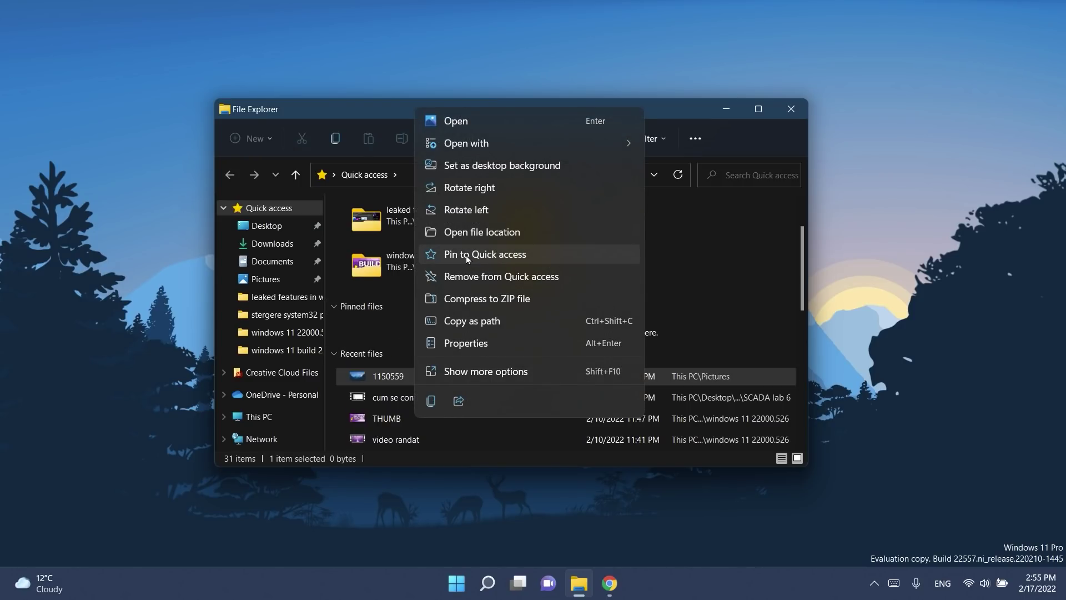
{"action": "left_click", "coordinate": [372, 107]}
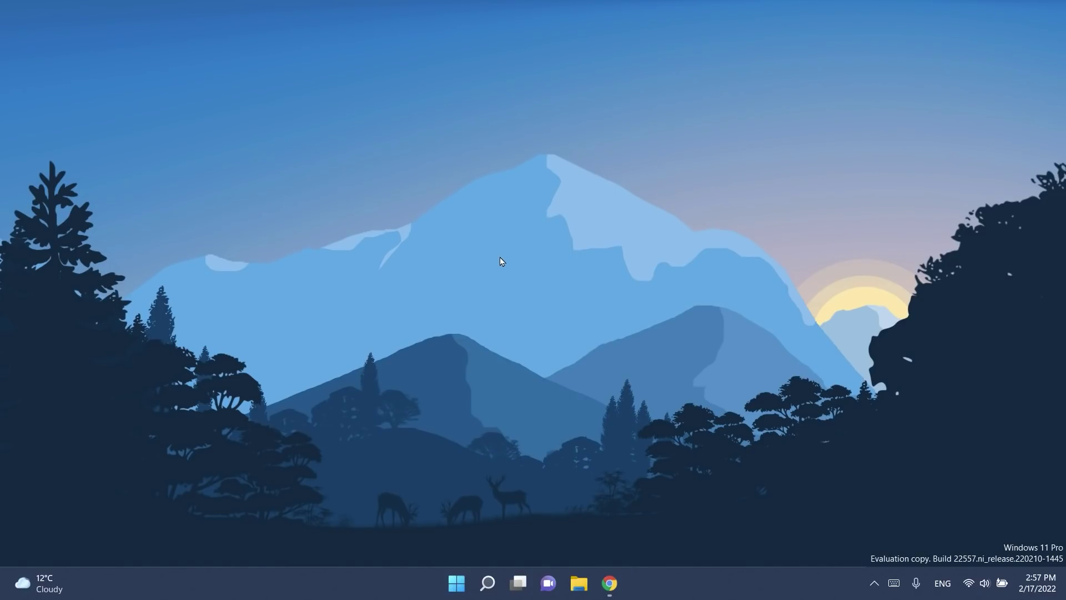
{"action": "key", "text": "super+e"}
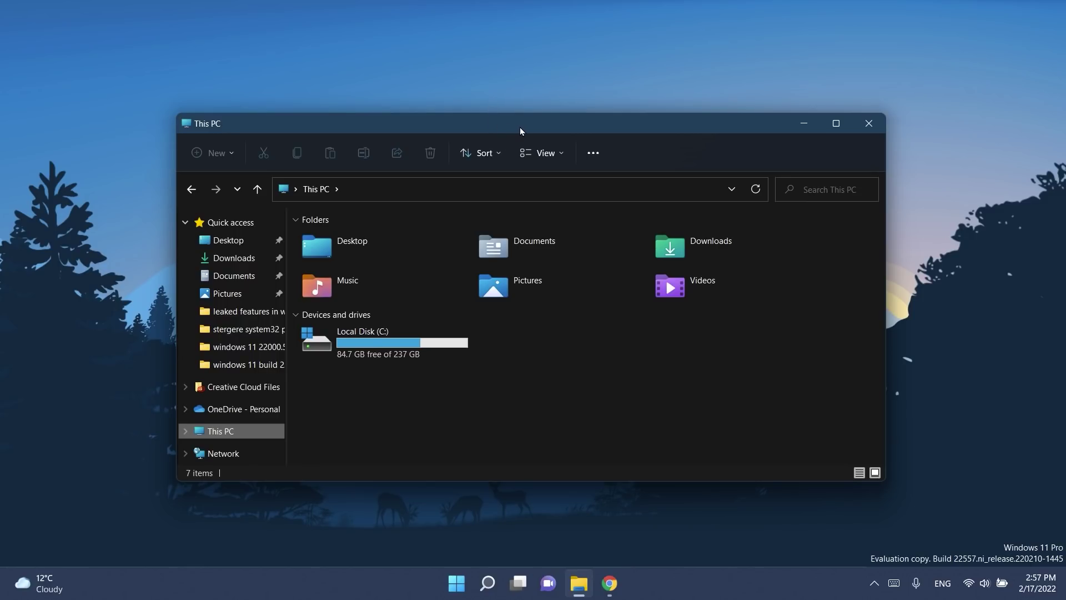
{"action": "left_click_drag", "start_coordinate": [519, 127], "coordinate": [594, 62]}
{"action": "left_click", "coordinate": [642, 181]}
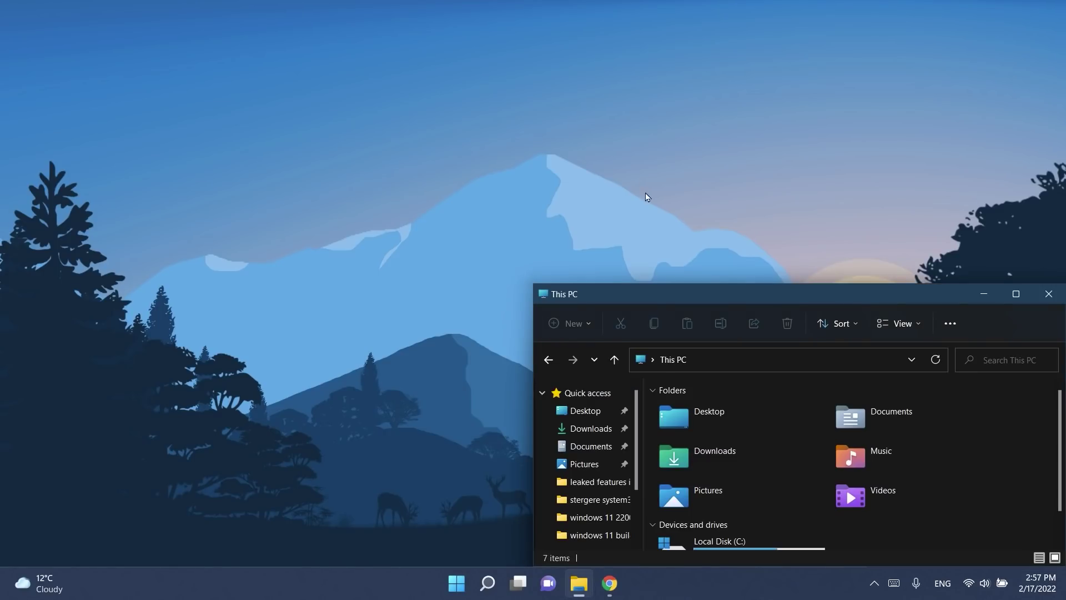
{"action": "left_click_drag", "start_coordinate": [704, 293], "coordinate": [347, 79]}
{"action": "key", "text": "super+Right"}
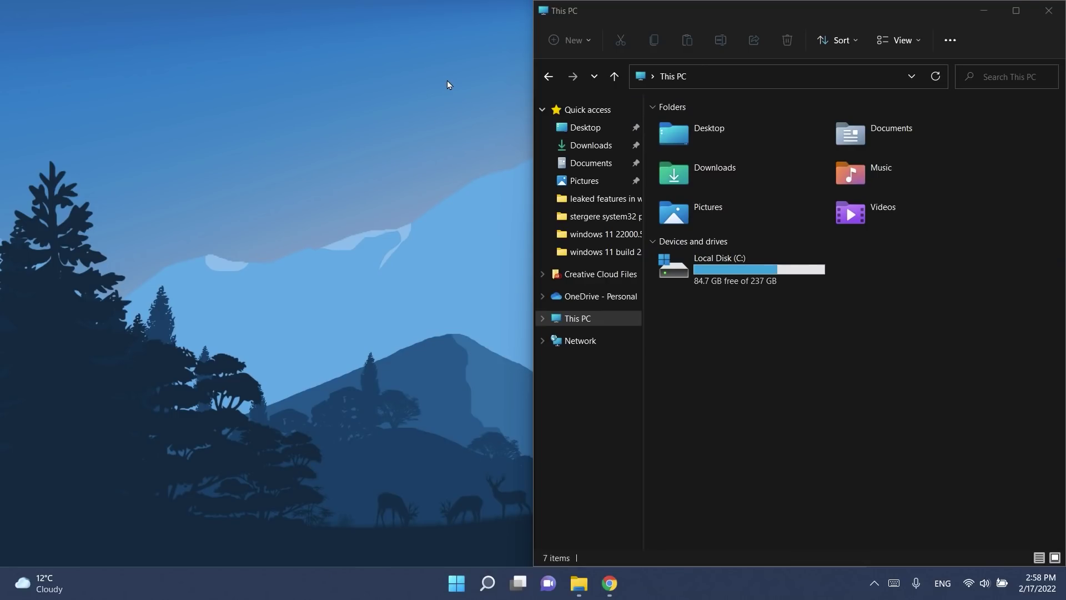
{"action": "key", "text": "super+Left"}
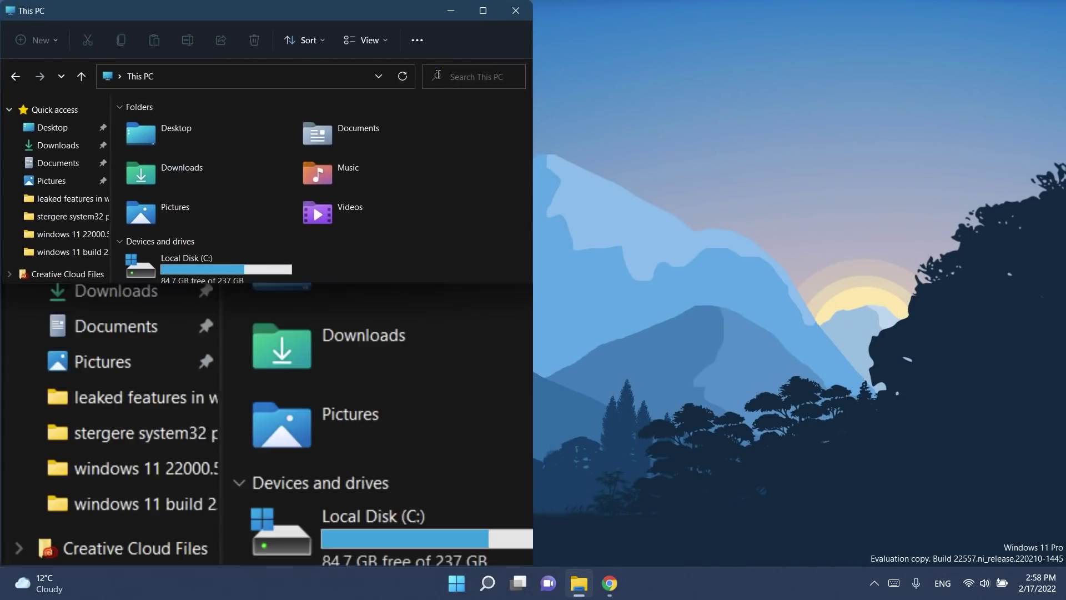
{"action": "key", "text": "super+Down"}
{"action": "key", "text": "super+Down"}
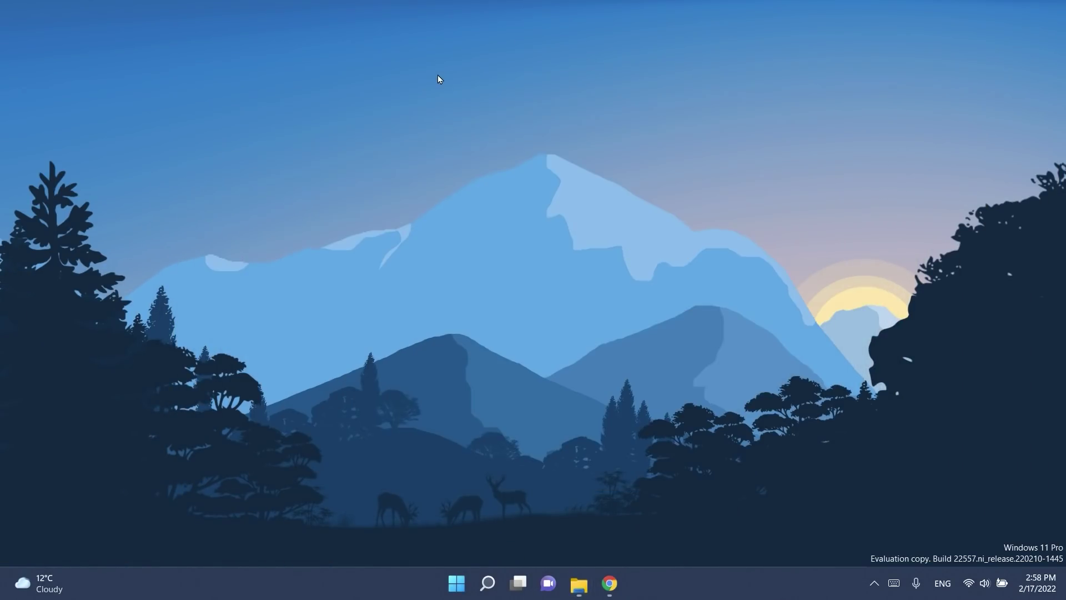
{"action": "key", "text": "super+Up"}
{"action": "key", "text": "super+Left"}
{"action": "key", "text": "super+Right"}
{"action": "key", "text": "super+Up"}
{"action": "key", "text": "super+Down"}
{"action": "key", "text": "super+Left"}
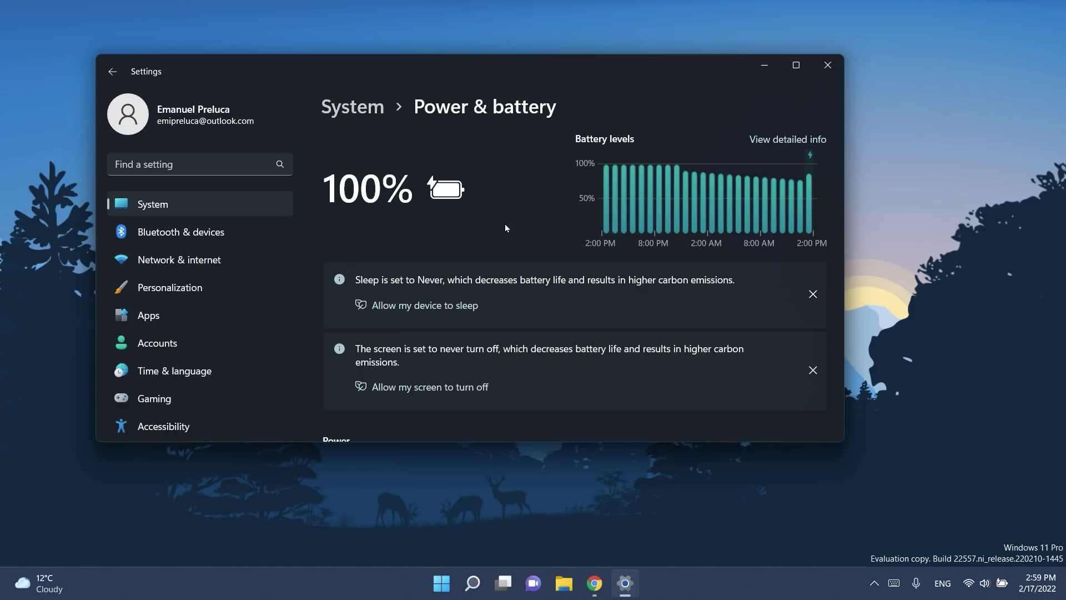
Scroll through the Power & battery page to review the battery level and sleep recommendations
{"action": "scroll", "coordinate": [504, 224], "scroll_direction": "down", "scroll_amount": 1}
{"action": "scroll", "coordinate": [544, 264], "scroll_direction": "up", "scroll_amount": 1}
{"action": "scroll", "coordinate": [434, 239], "scroll_direction": "down", "scroll_amount": 1}
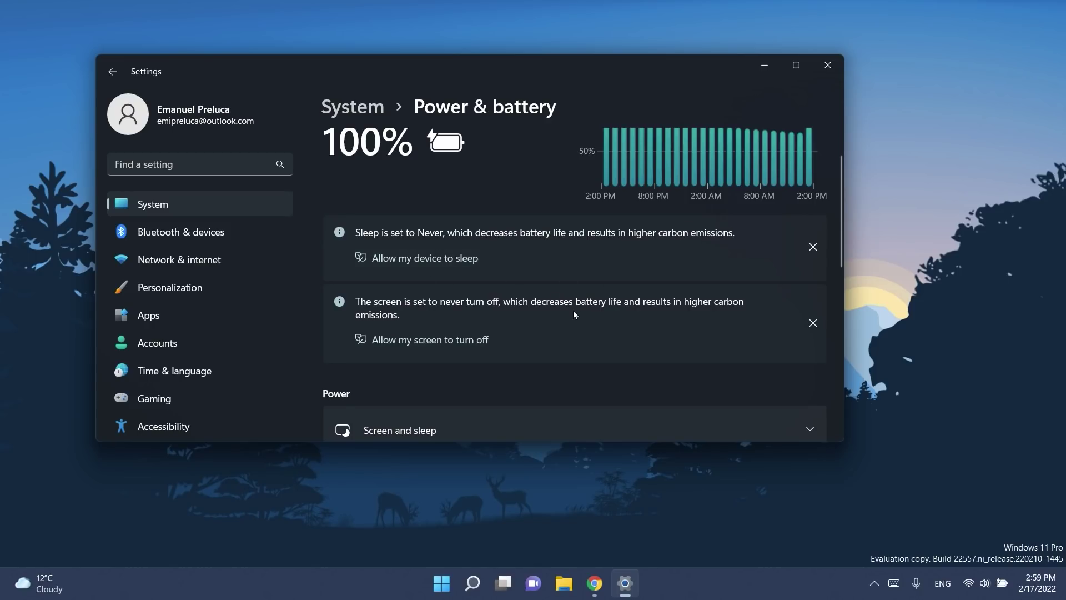
{"action": "scroll", "coordinate": [573, 311], "scroll_direction": "up", "scroll_amount": 2}
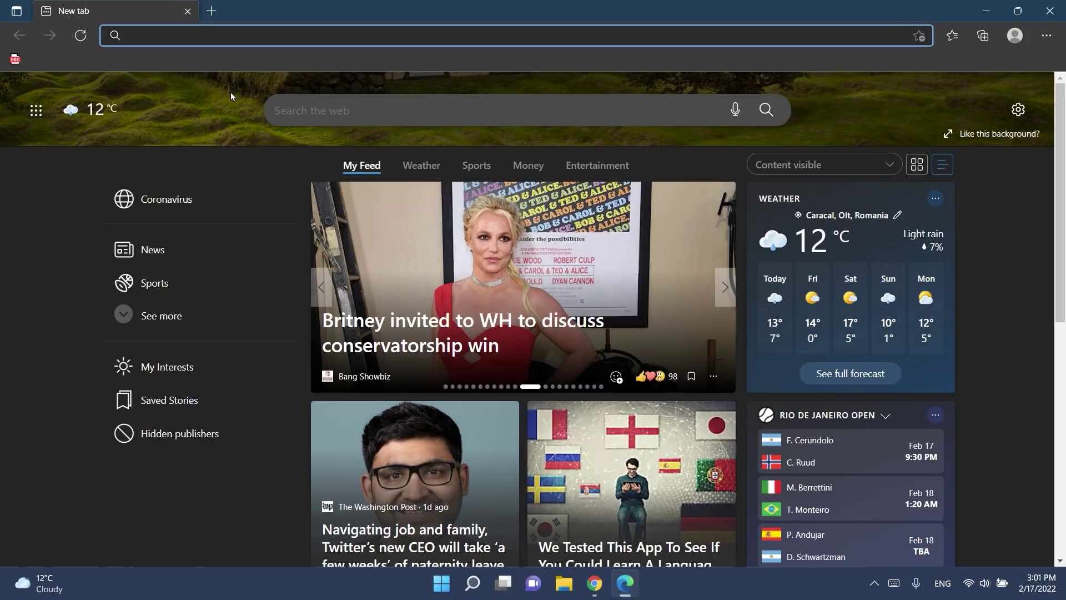
Close the Microsoft Edge window with Alt+F4
{"action": "key", "text": "alt+F4"}
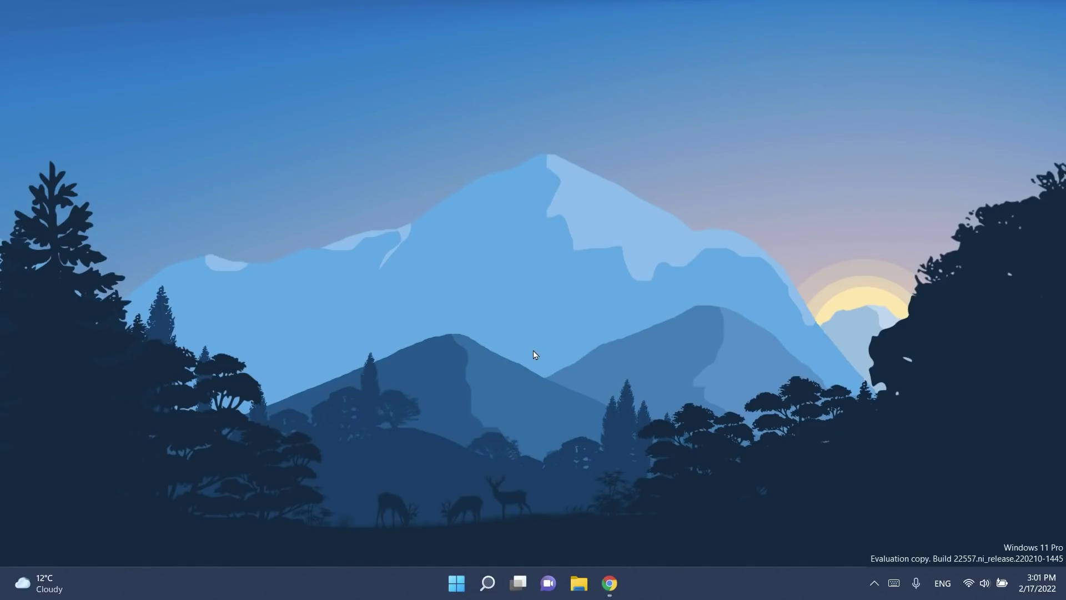
Launch Task Manager from the Start context menu, reposition and widen it, and expand its navigation labels
{"action": "right_click", "coordinate": [457, 578]}
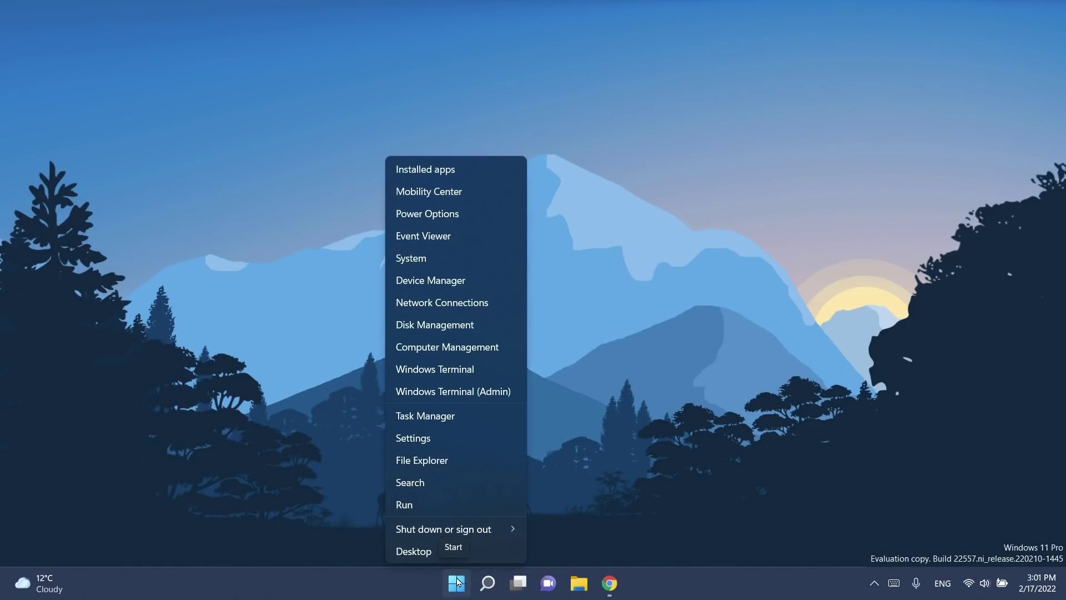
{"action": "left_click", "coordinate": [447, 416]}
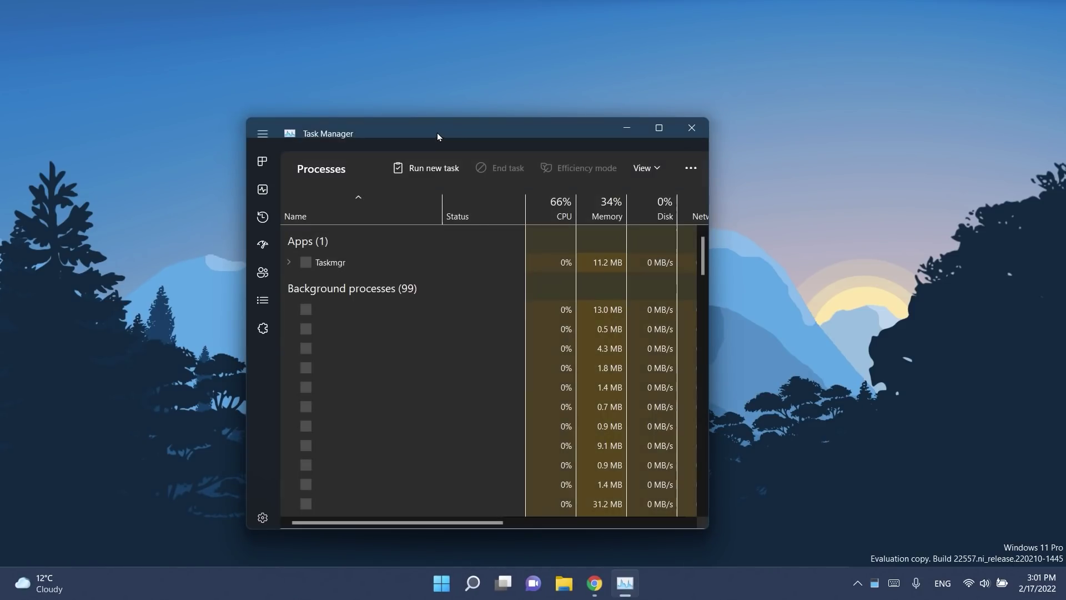
{"action": "left_click_drag", "start_coordinate": [437, 137], "coordinate": [519, 123]}
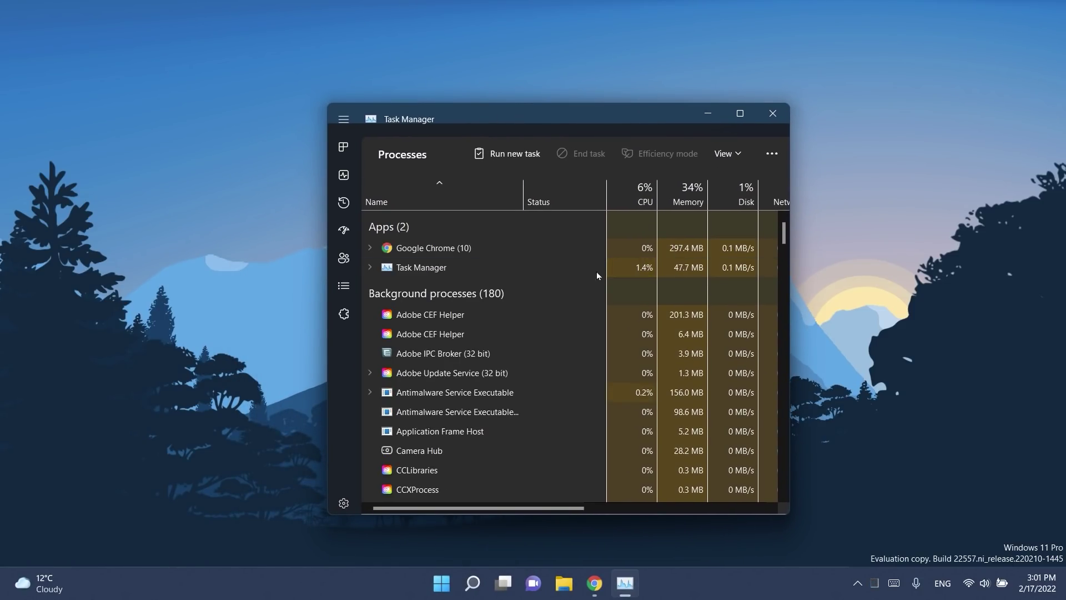
{"action": "left_click_drag", "start_coordinate": [789, 272], "coordinate": [876, 272]}
{"action": "left_click_drag", "start_coordinate": [576, 115], "coordinate": [528, 105]}
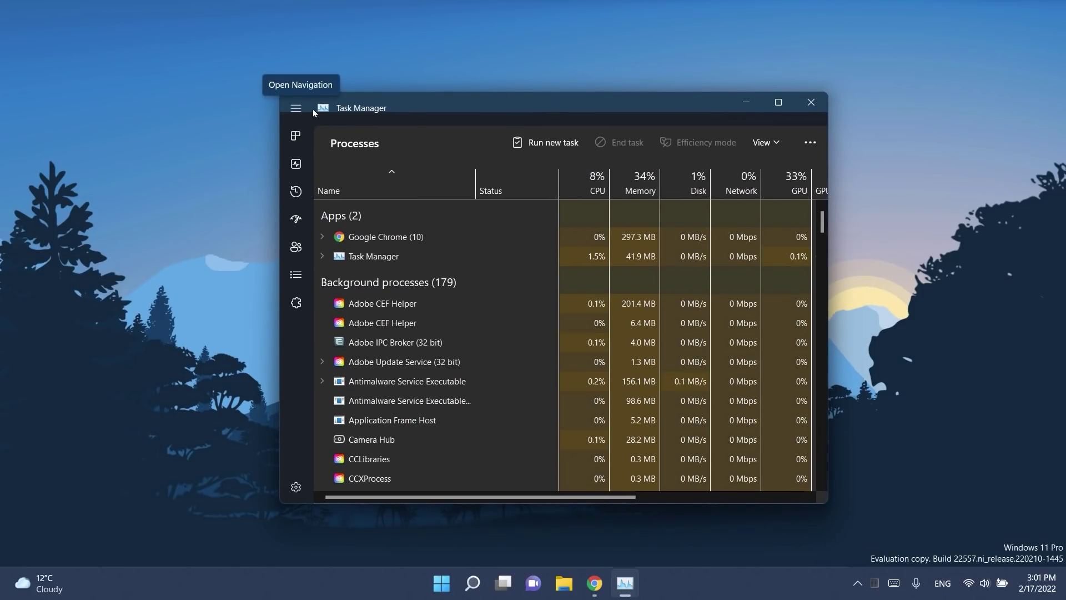
{"action": "left_click", "coordinate": [296, 108]}
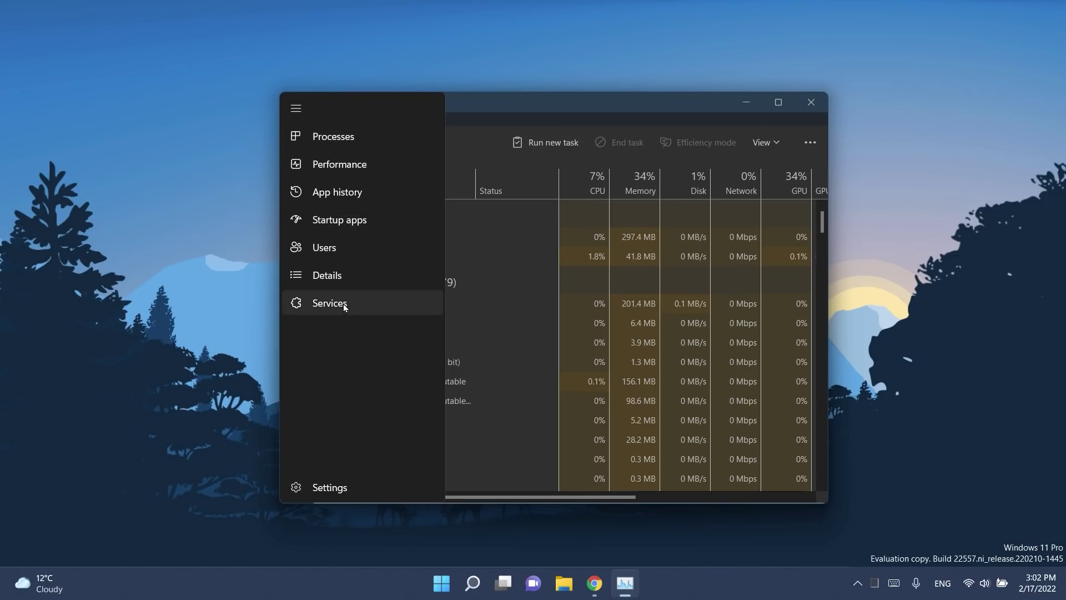
In Task Manager settings, keep Processes as start page, set update speed to High, then return to Processes
{"action": "left_click", "coordinate": [331, 484]}
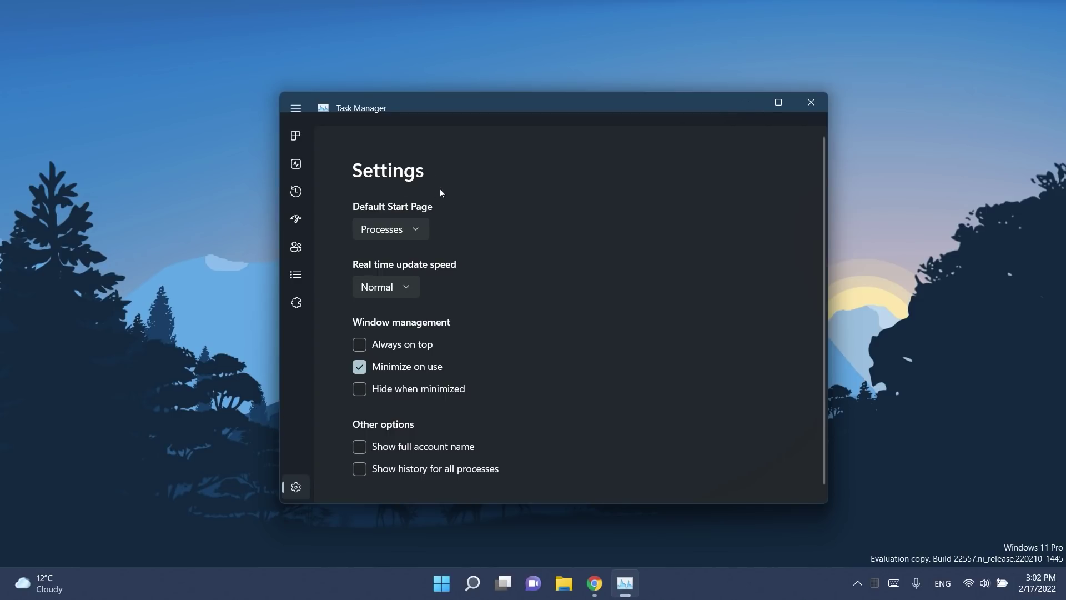
{"action": "left_click", "coordinate": [417, 229]}
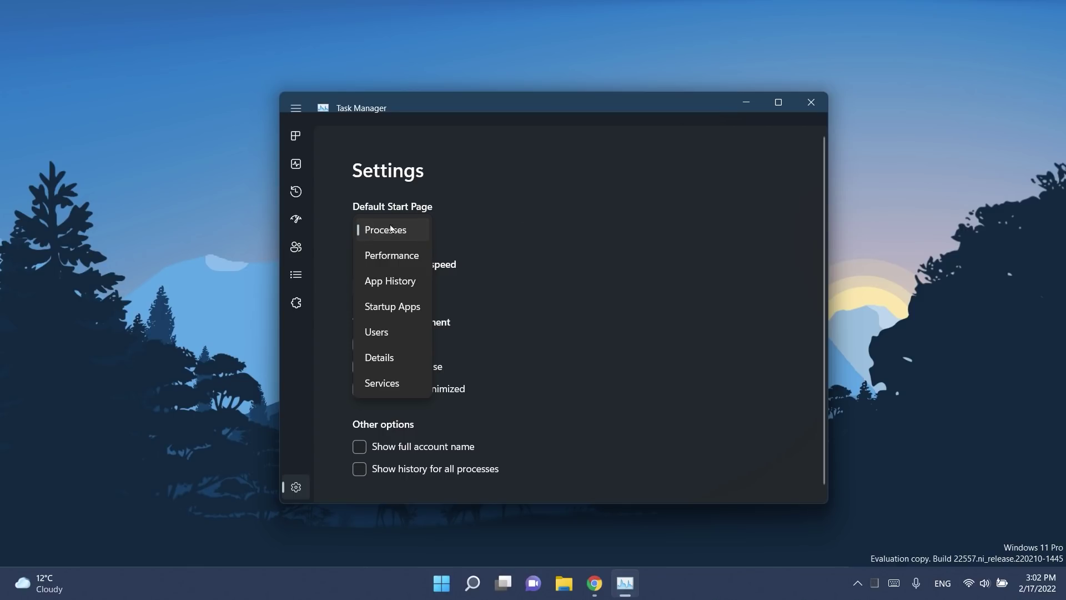
{"action": "left_click", "coordinate": [434, 224]}
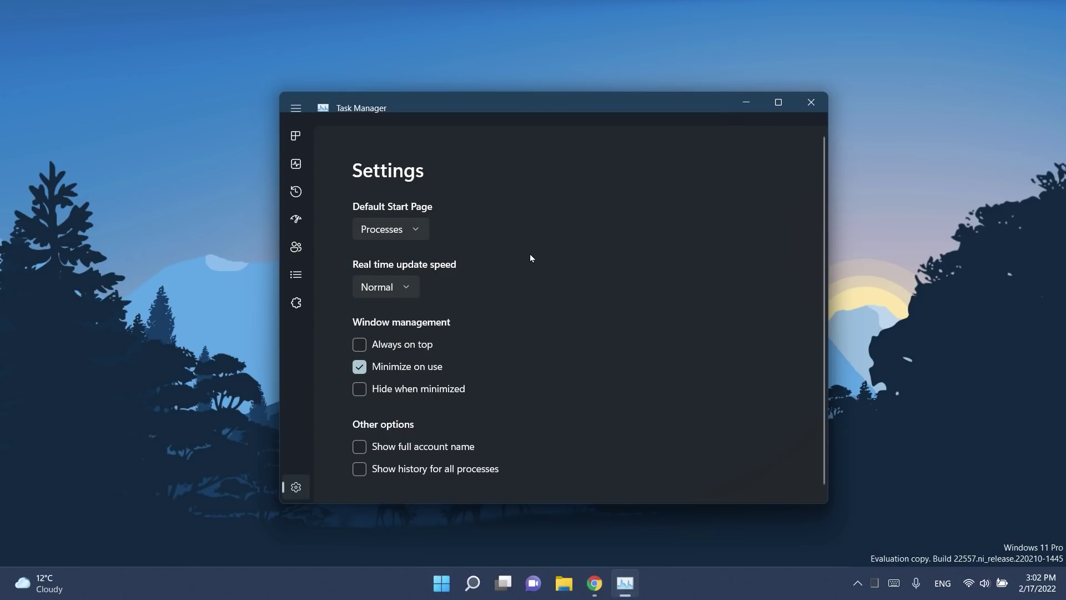
{"action": "scroll", "coordinate": [527, 259], "scroll_direction": "down", "scroll_amount": 1}
{"action": "left_click", "coordinate": [406, 279]}
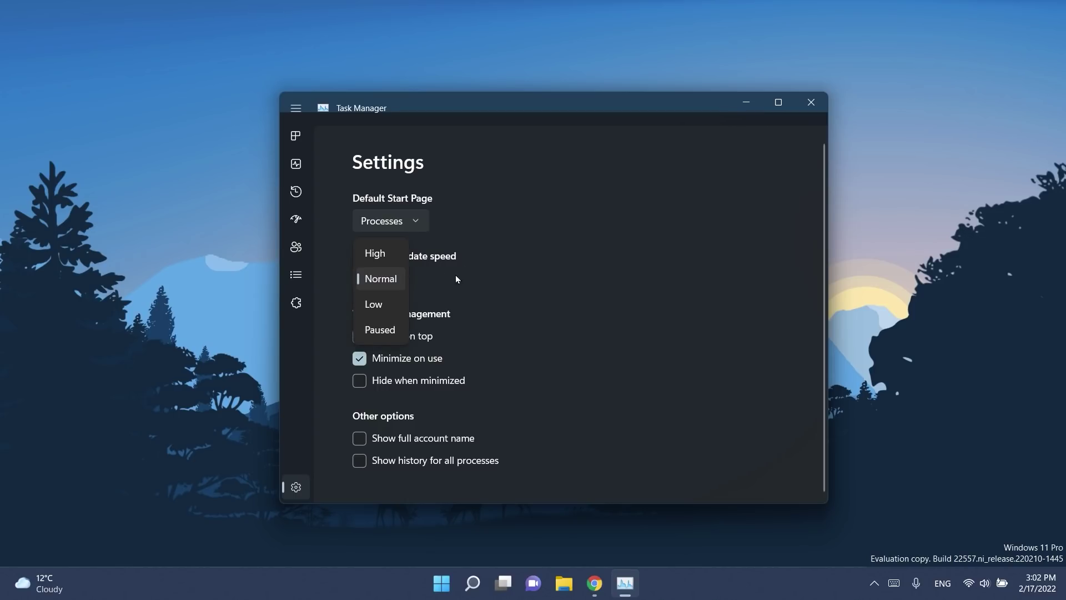
{"action": "left_click", "coordinate": [377, 254]}
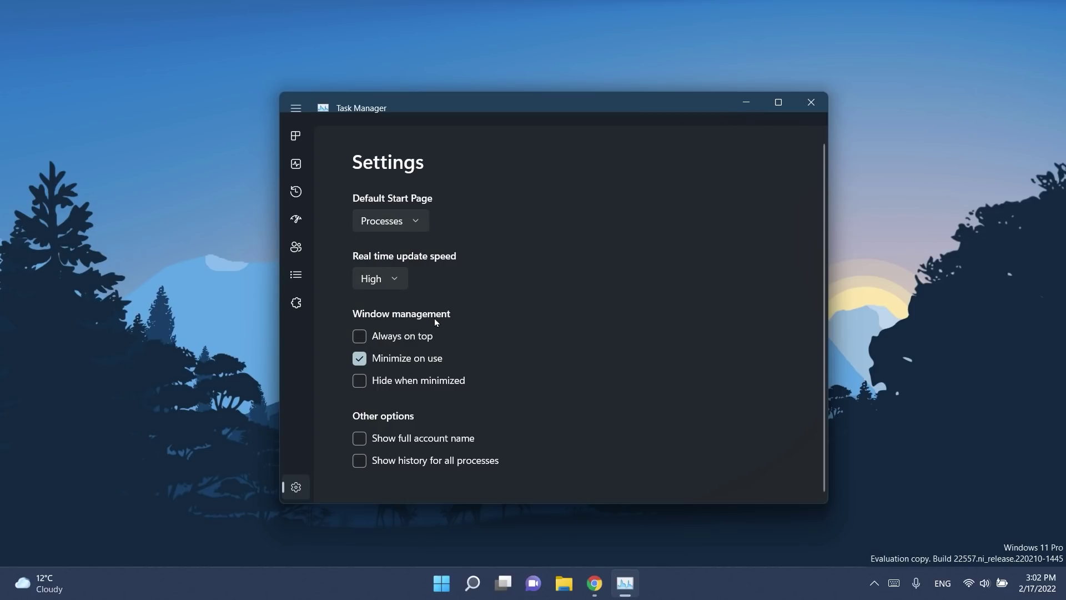
{"action": "left_click", "coordinate": [295, 136]}
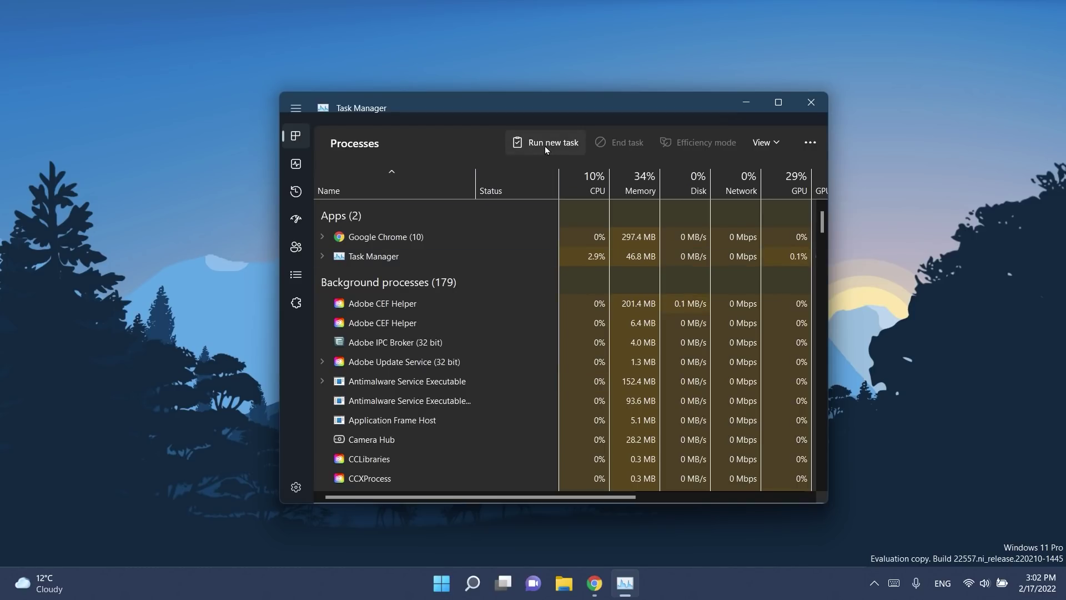
Open and dismiss the Run new task dialog and the process list's extra options
{"action": "left_click", "coordinate": [545, 146]}
{"action": "key", "text": "Escape"}
{"action": "left_click", "coordinate": [810, 142]}
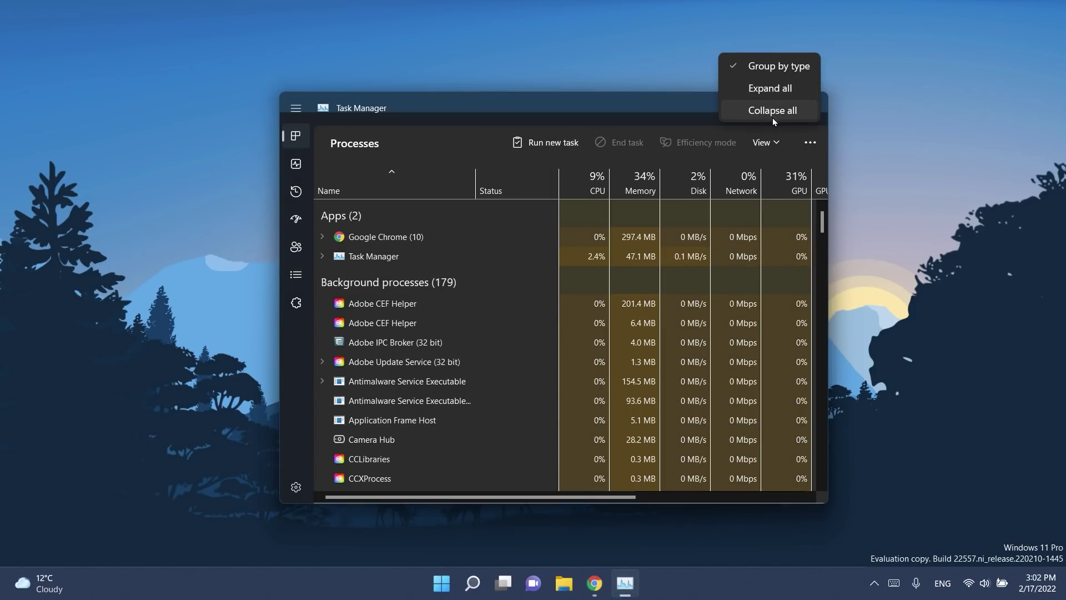
{"action": "left_click", "coordinate": [811, 143]}
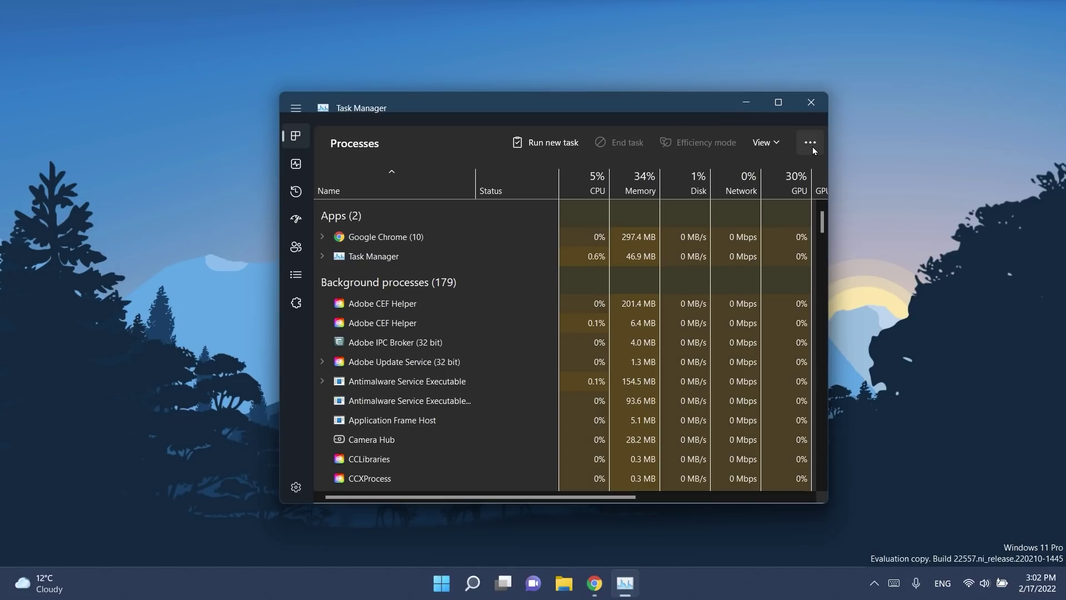
Switch to the Performance page and briefly open Resource Monitor from its options
{"action": "left_click", "coordinate": [297, 165]}
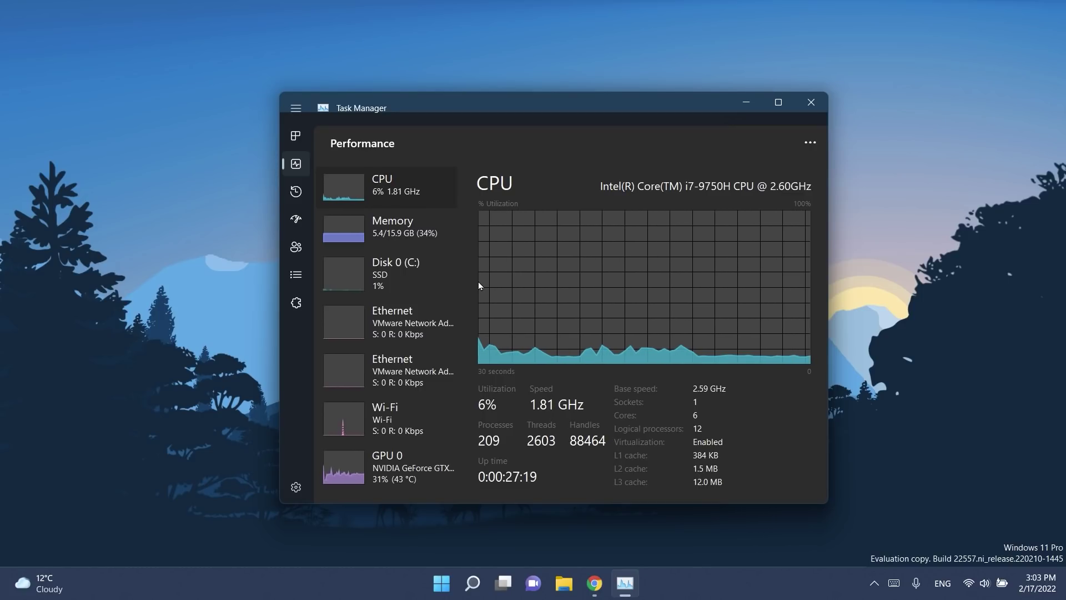
{"action": "left_click", "coordinate": [814, 146]}
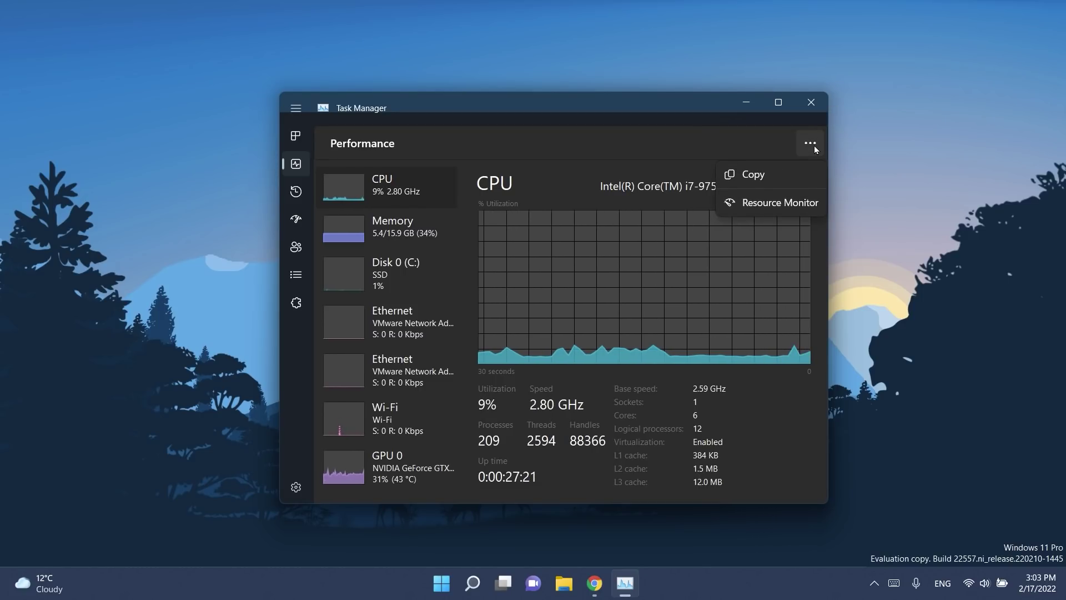
{"action": "left_click", "coordinate": [754, 204]}
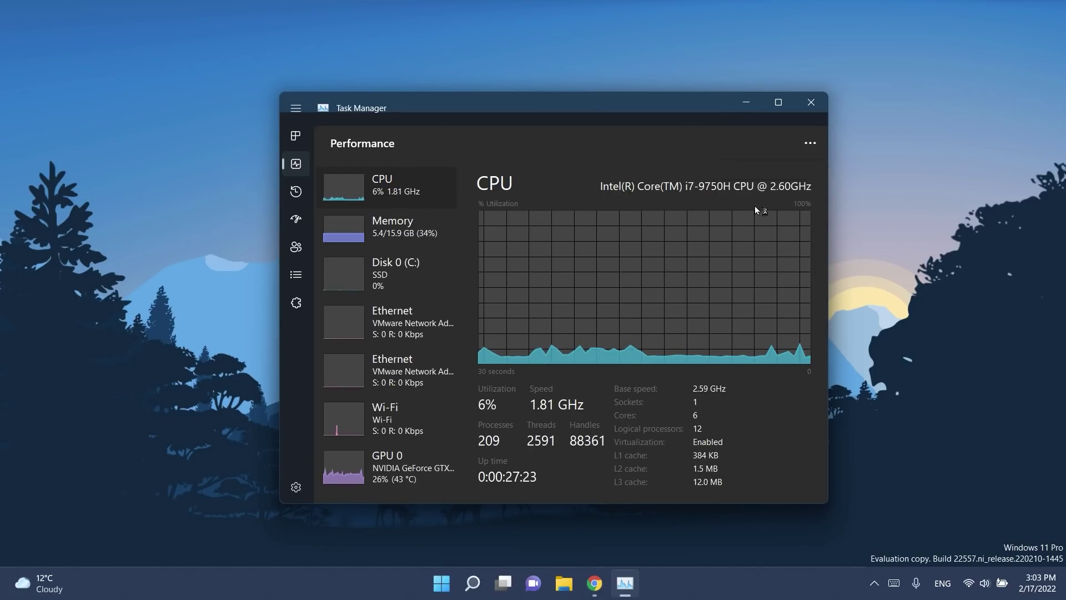
{"action": "left_click", "coordinate": [660, 136]}
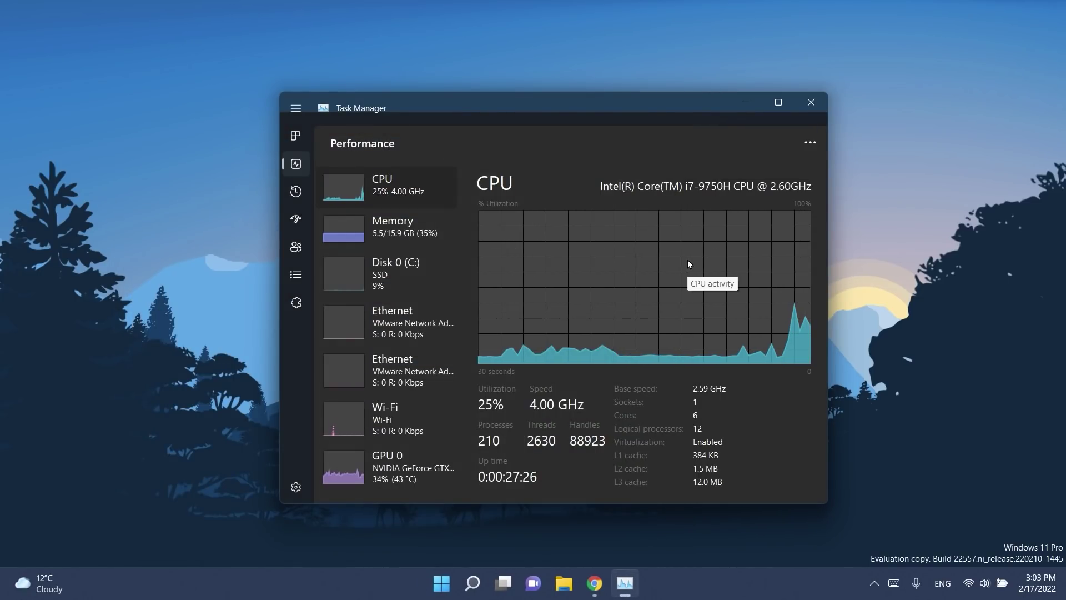
Cycle with Ctrl+Tab through the App history, Startup apps, Users, Details and Services pages
{"action": "key", "text": "ctrl+Tab"}
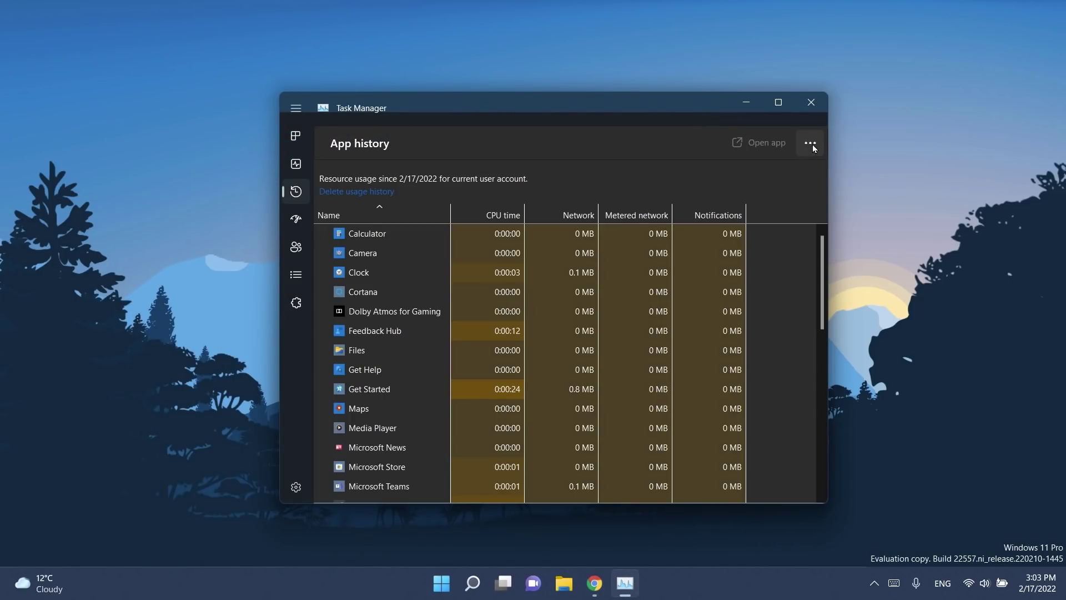
{"action": "key", "text": "ctrl+Tab"}
{"action": "key", "text": "ctrl+Tab"}
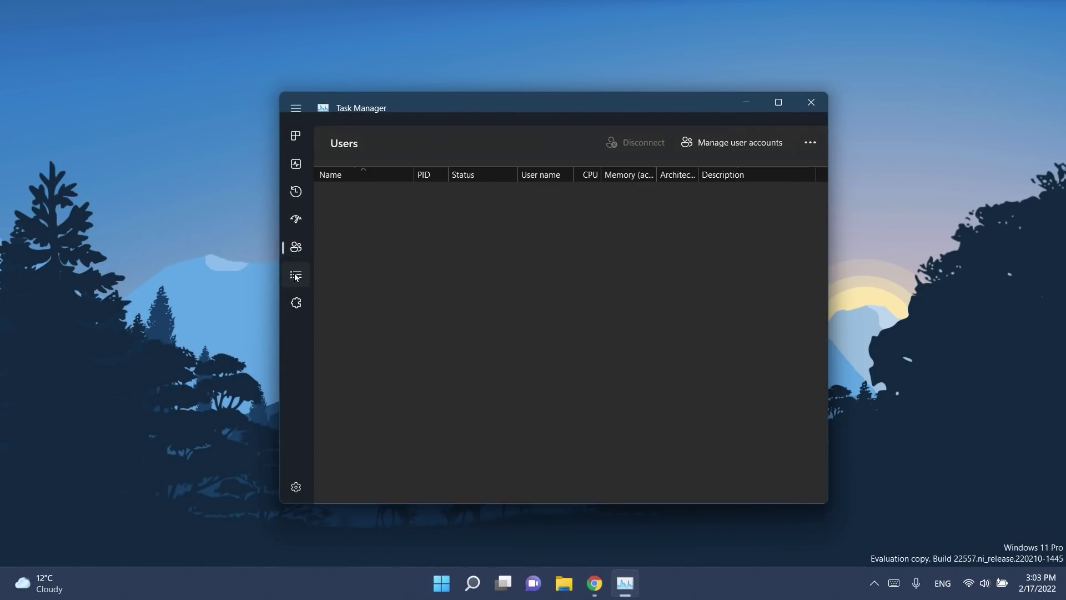
{"action": "key", "text": "ctrl+Tab"}
{"action": "key", "text": "ctrl+Tab"}
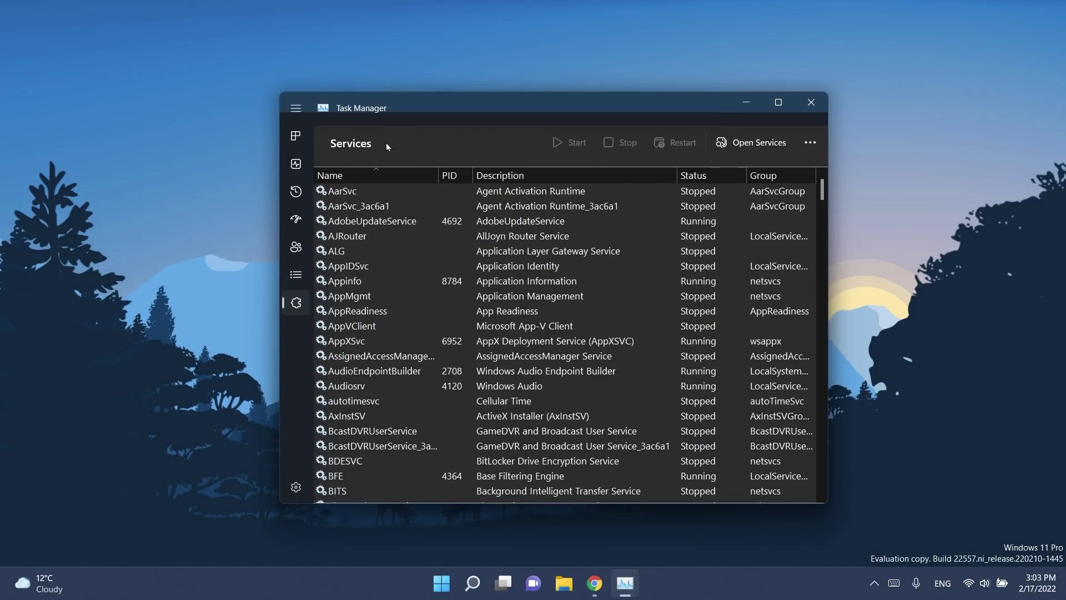
{"action": "key", "text": "ctrl+Tab"}
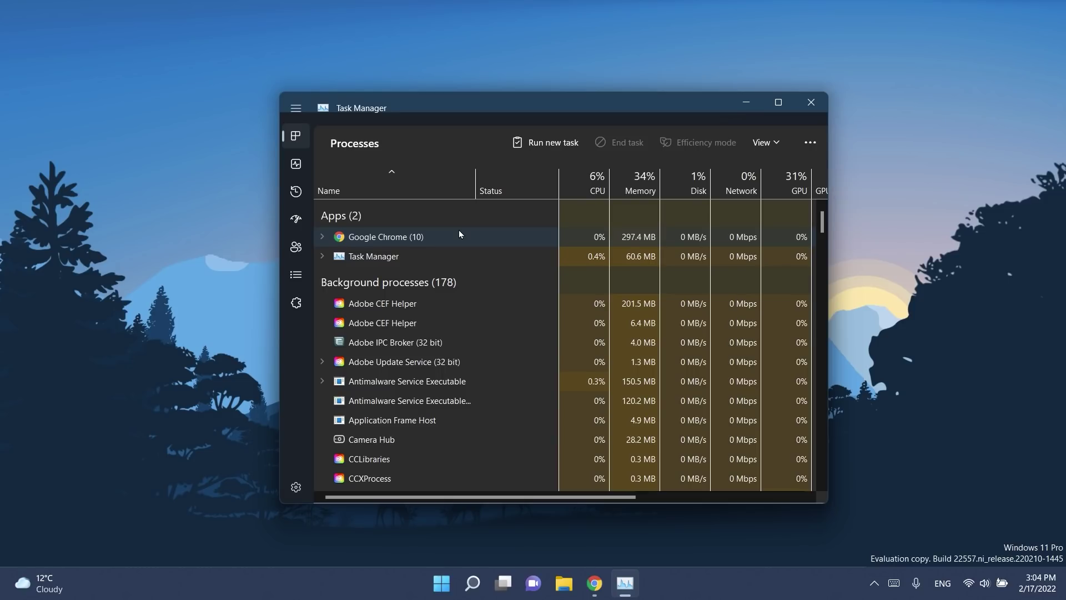
Select the Google Chrome row in Task Manager's Processes list
{"action": "left_click", "coordinate": [459, 231]}
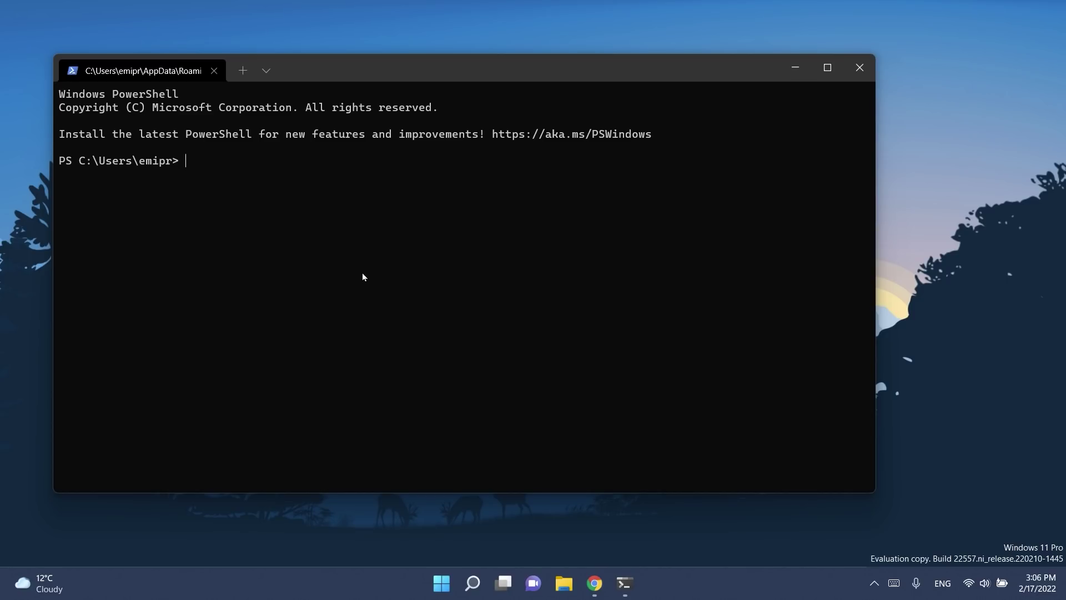
Close the Windows PowerShell window with Alt+F4
{"action": "key", "text": "alt+F4"}
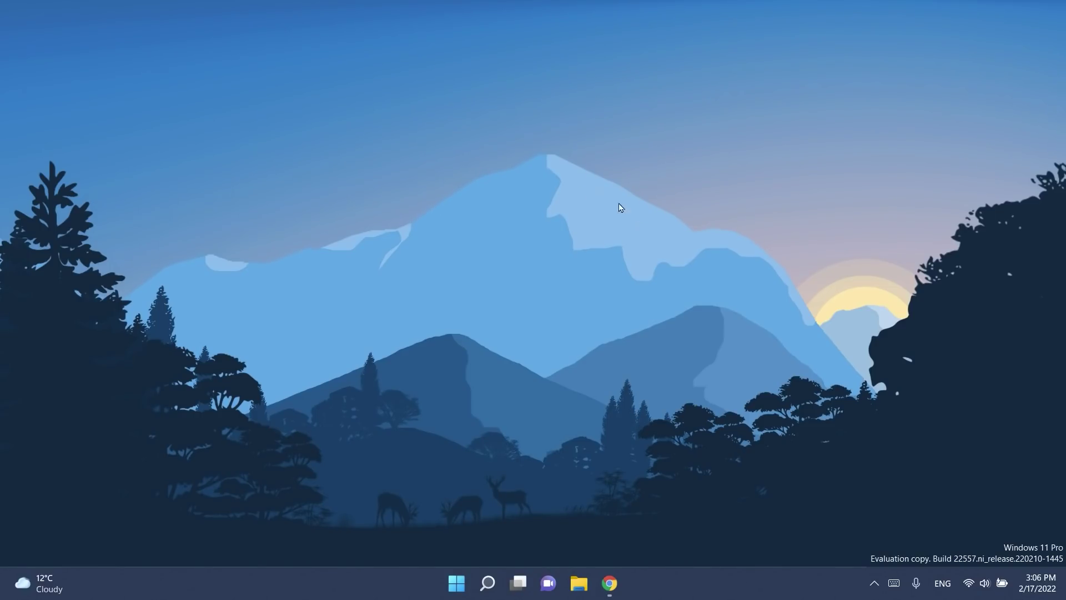
Open File Explorer and drag recent file 1150559 onto Chrome in the taskbar
{"action": "left_click", "coordinate": [580, 582]}
{"action": "left_click_drag", "start_coordinate": [545, 151], "coordinate": [396, 89]}
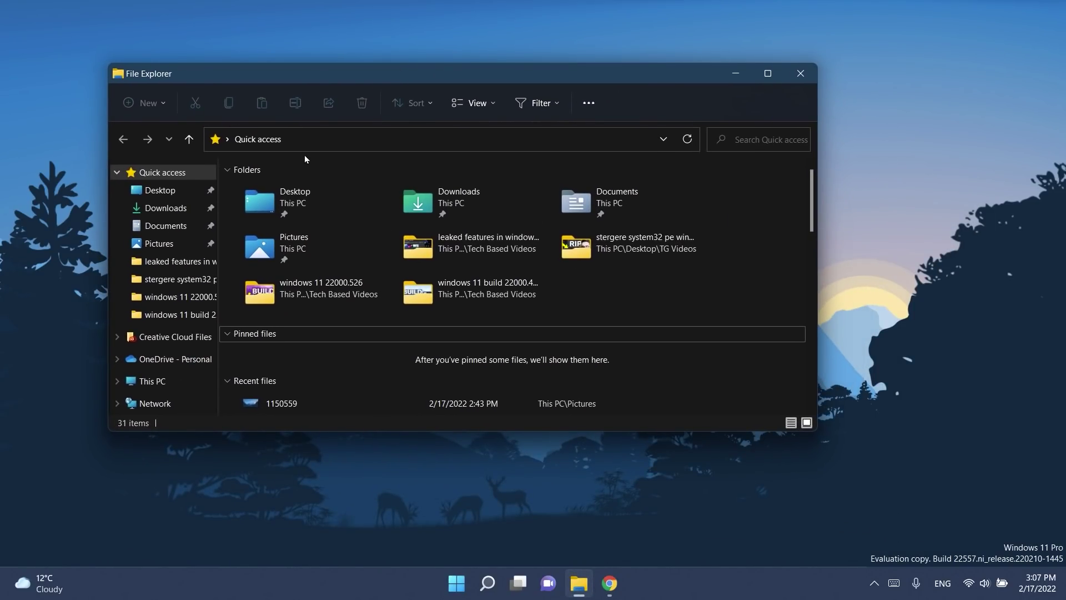
{"action": "left_click", "coordinate": [276, 404]}
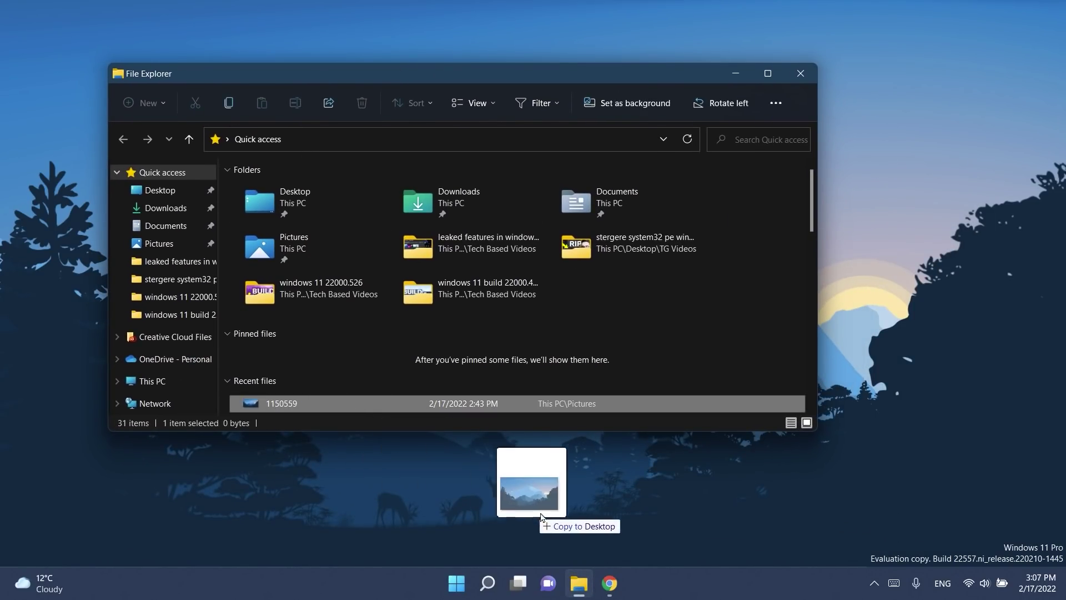
{"action": "left_click_drag", "start_coordinate": [550, 518], "coordinate": [727, 320]}
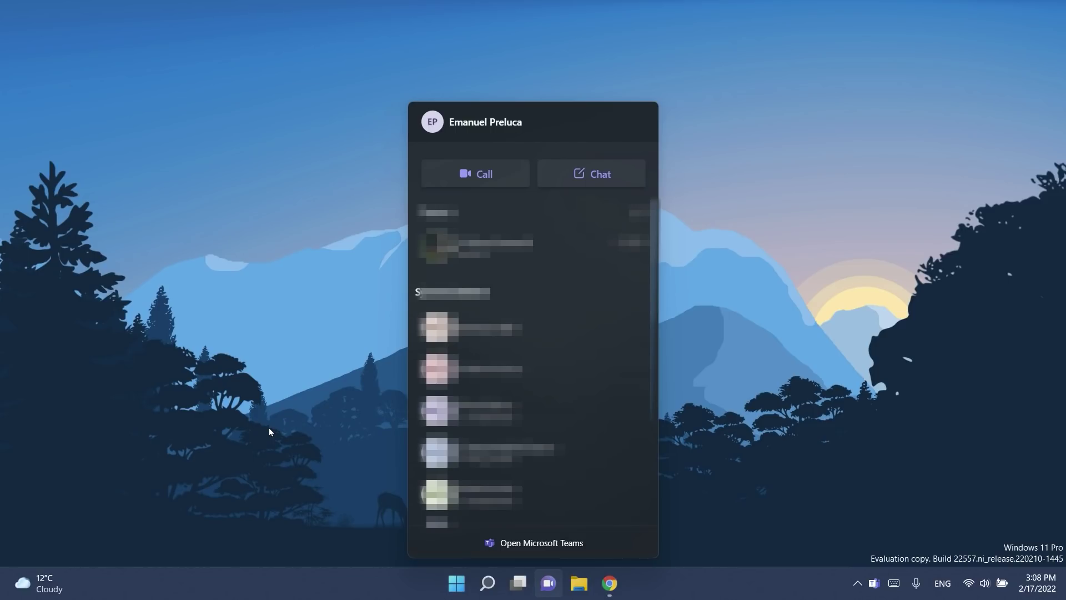
Show Quick Settings with Win+A, then dismiss it to leave the bare desktop
{"action": "key", "text": "super+a"}
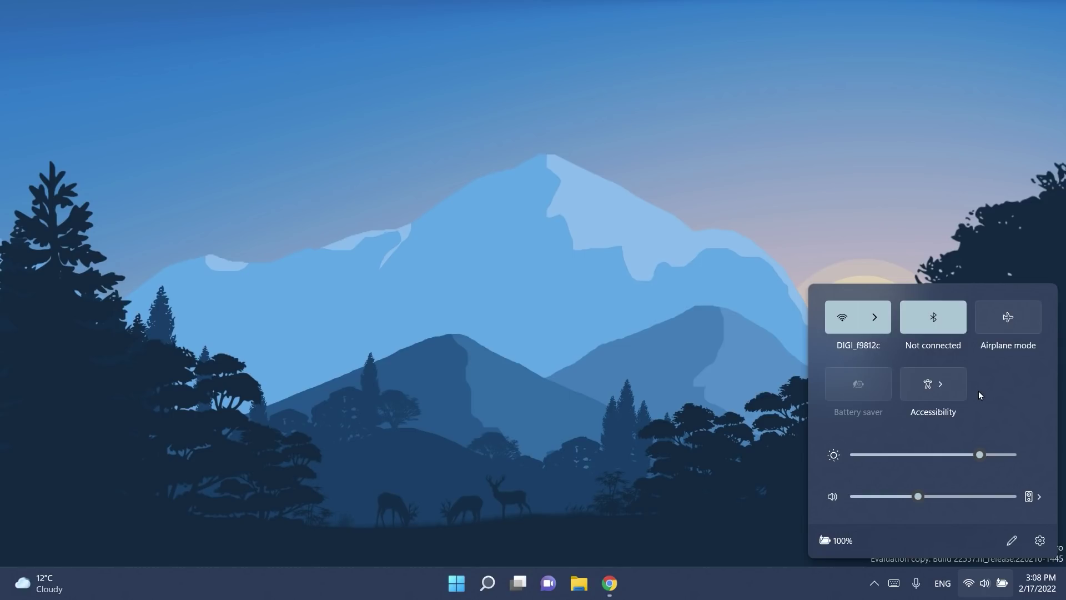
{"action": "left_click", "coordinate": [481, 358]}
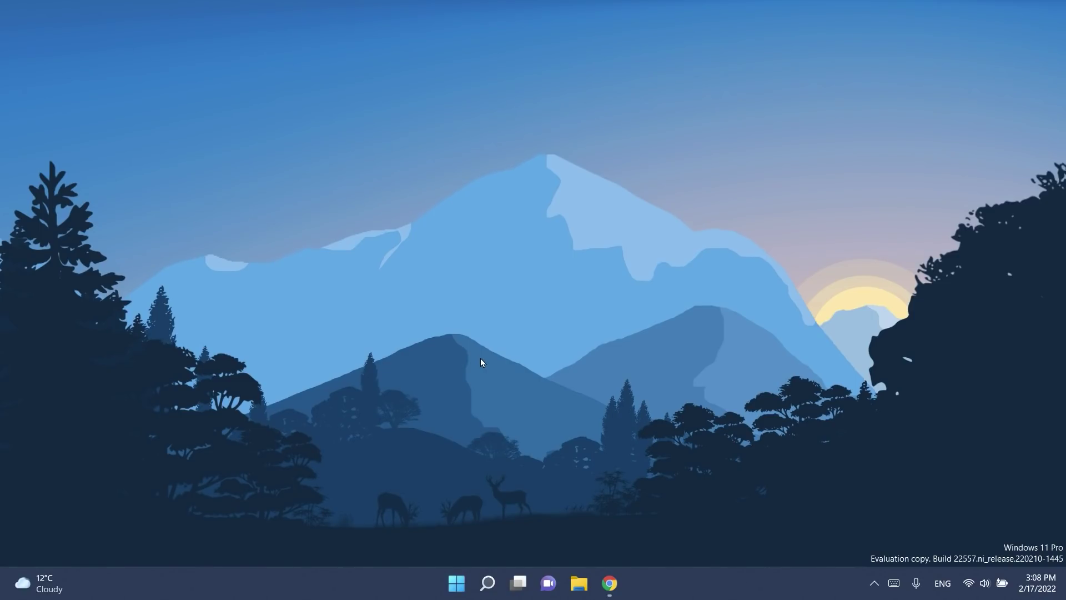
Bring up the Cast panel, then open Share options for recent file 1150559
{"action": "key", "text": "super+k"}
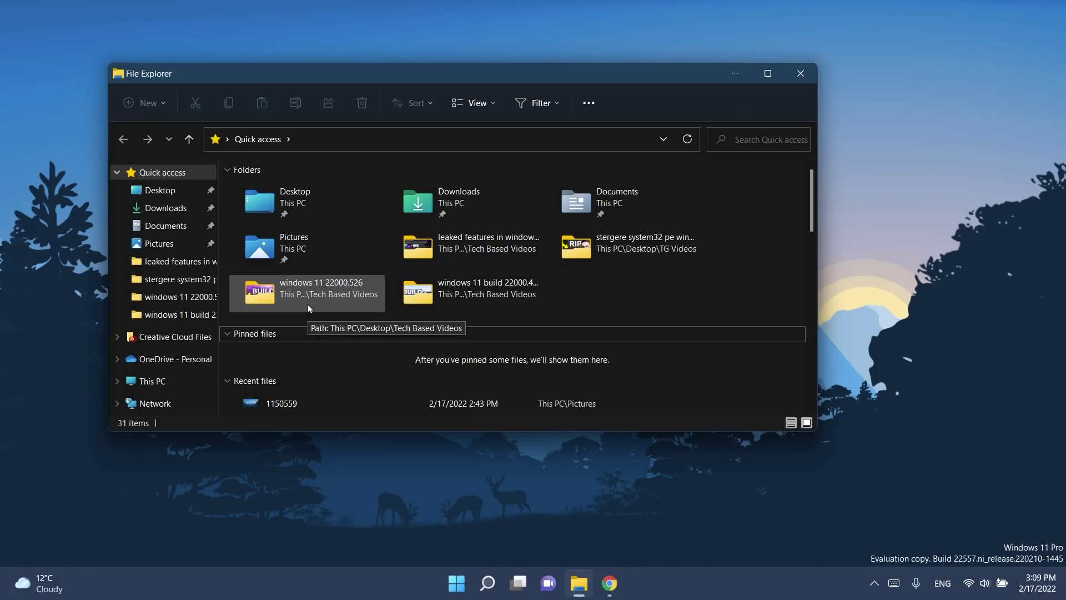
{"action": "left_click", "coordinate": [311, 408]}
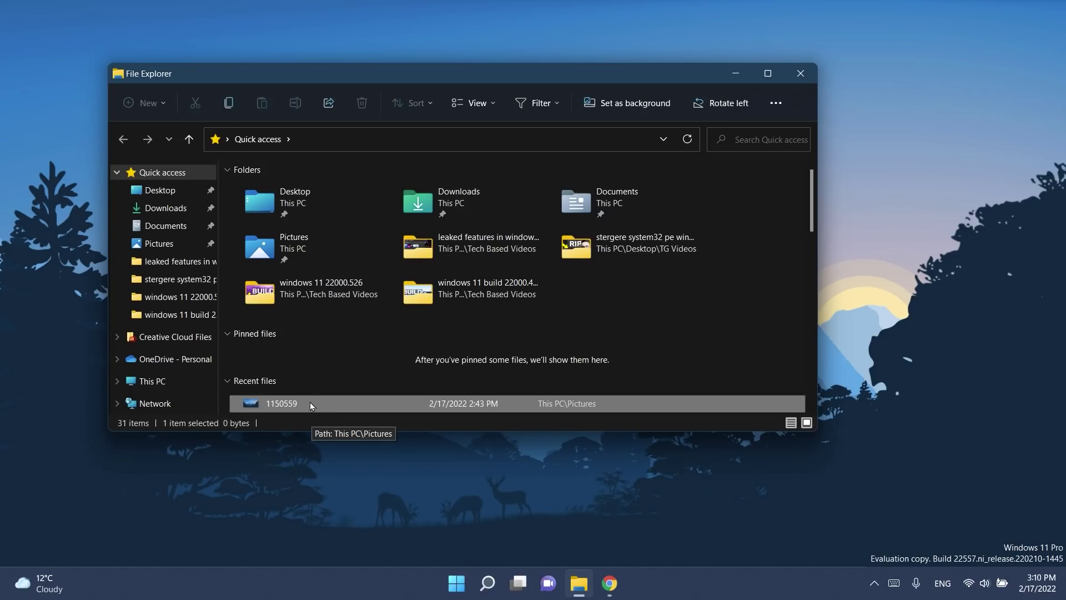
{"action": "left_click", "coordinate": [327, 104]}
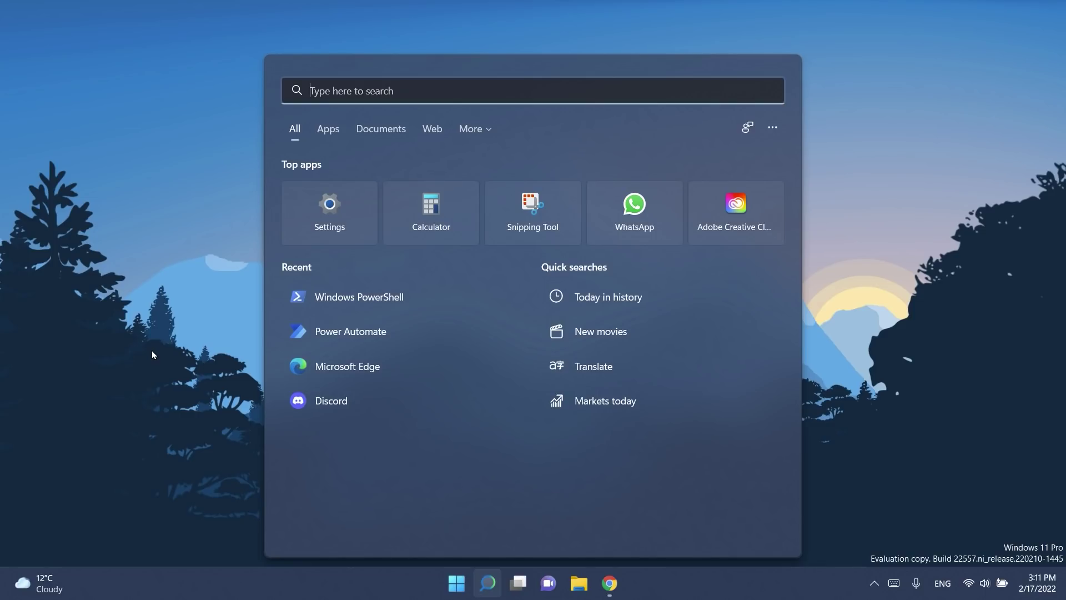
Cycle through the open windows with Alt+Tab, then show the desktop with Win+D
{"action": "key", "text": "alt+Tab"}
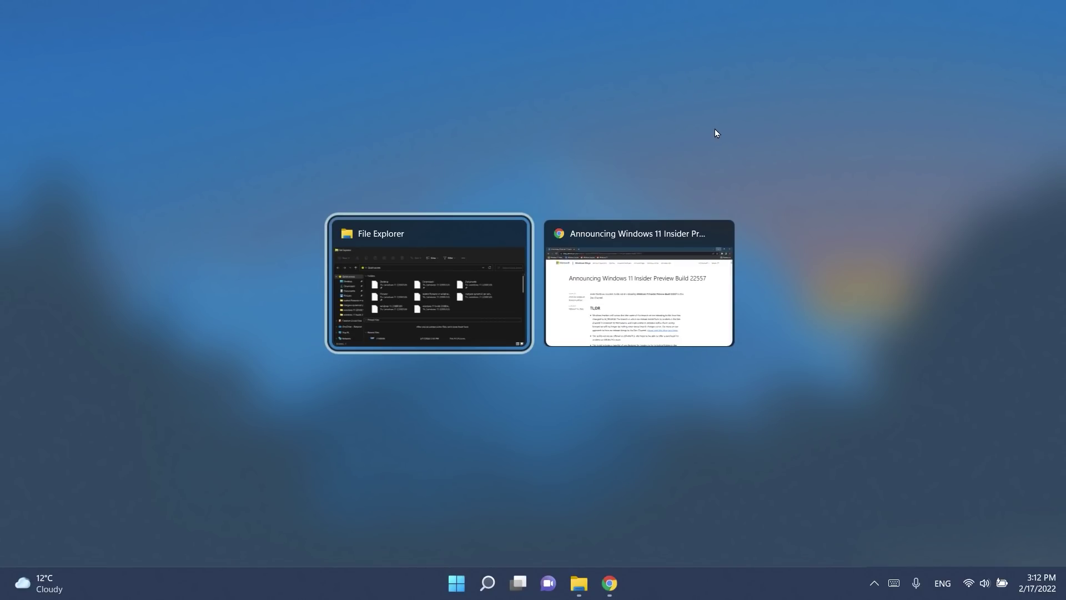
{"action": "key", "text": "super+d"}
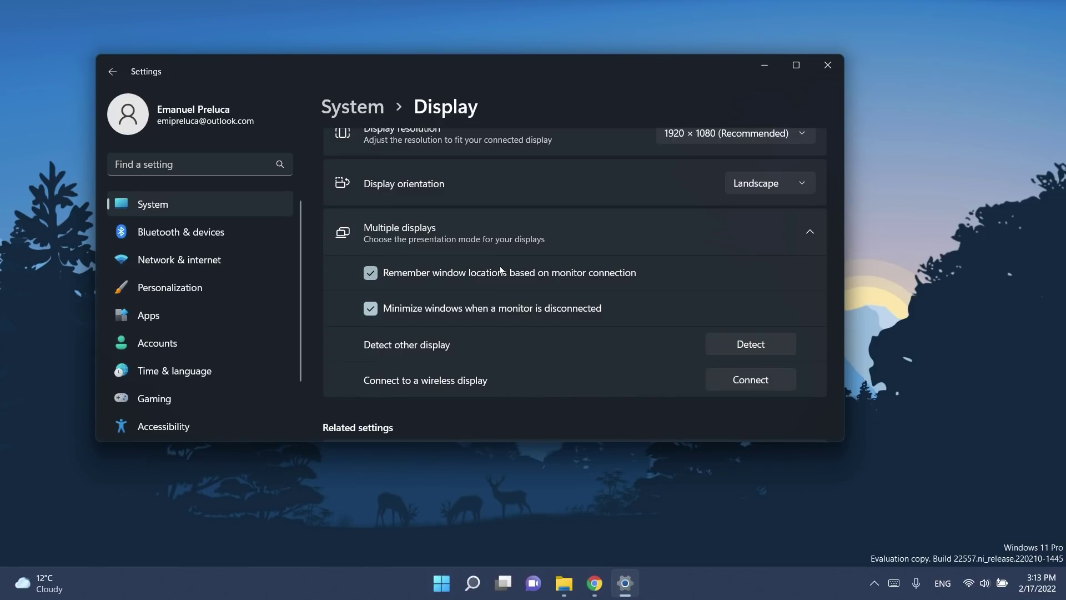
Close the Settings window with Alt+F4
{"action": "key", "text": "alt+F4"}
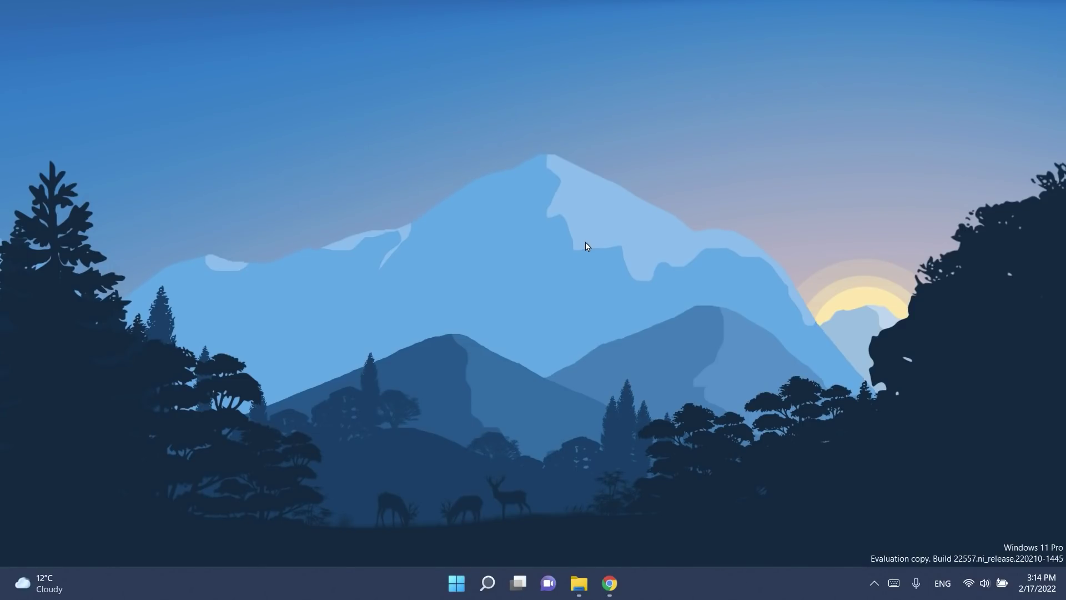
Launch Settings from search and reach Display's Graphics and default graphics settings pages
{"action": "key", "text": "super+s"}
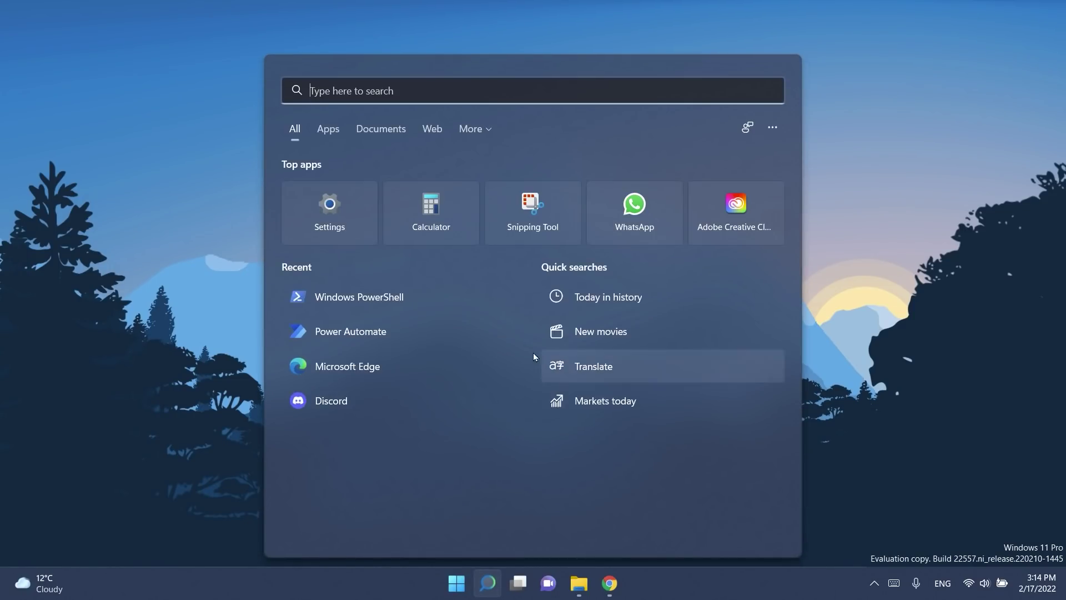
{"action": "left_click", "coordinate": [330, 211]}
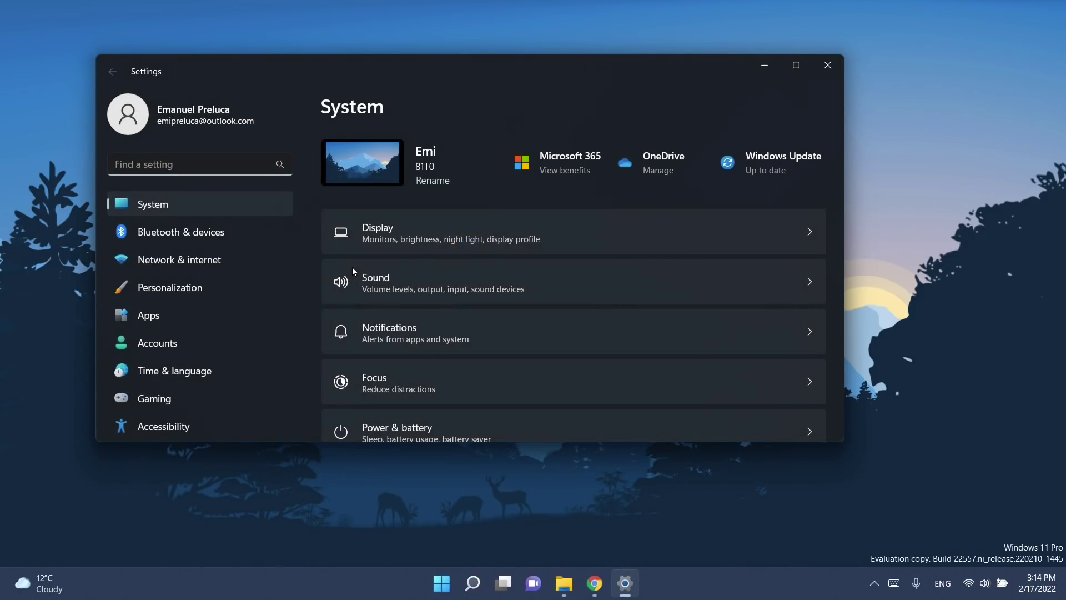
{"action": "left_click", "coordinate": [428, 226]}
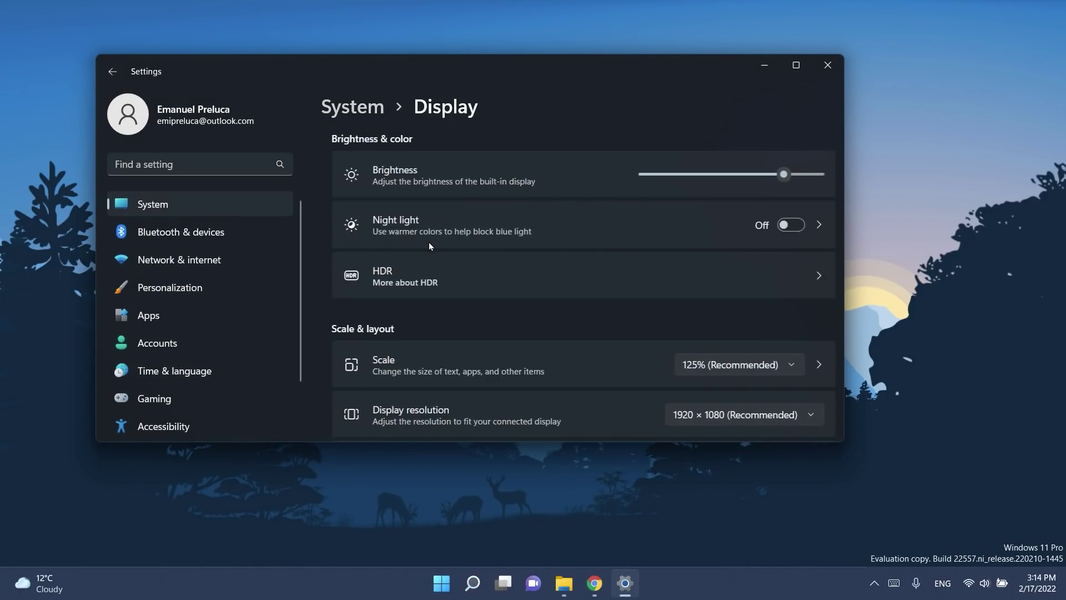
{"action": "scroll", "coordinate": [413, 244], "scroll_direction": "down", "scroll_amount": 10}
{"action": "left_click", "coordinate": [413, 244]}
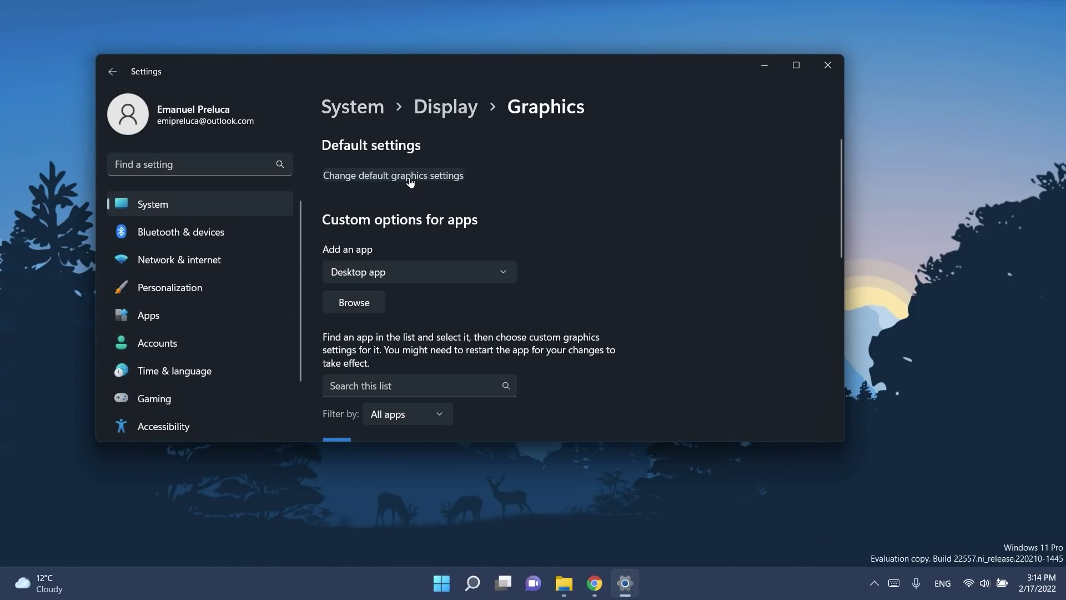
{"action": "left_click", "coordinate": [409, 176]}
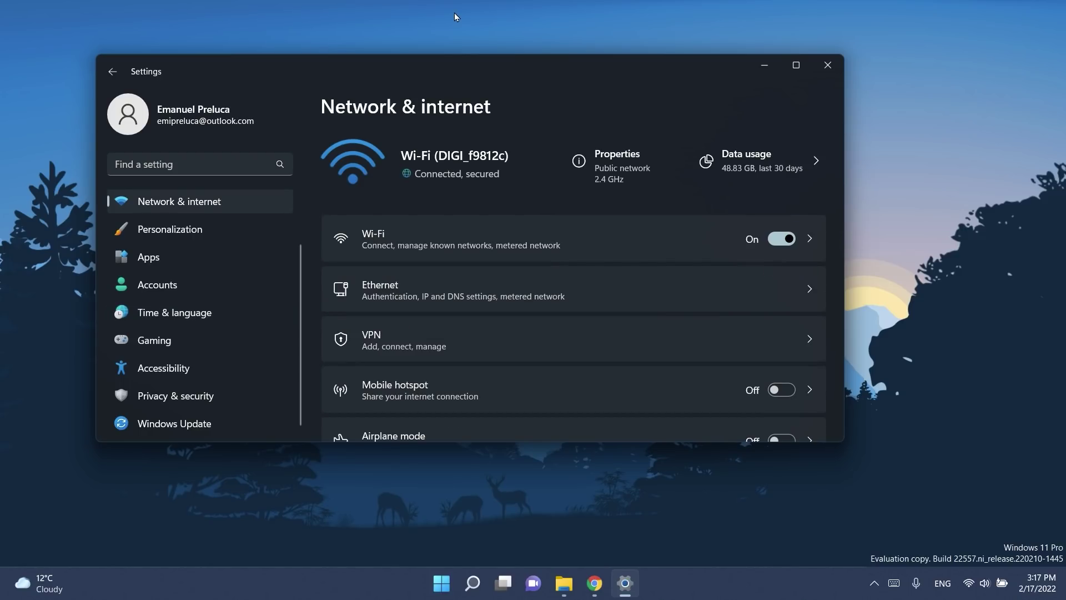
Open the Dial-up page under Network & internet and browse its options
{"action": "scroll", "coordinate": [417, 338], "scroll_direction": "down", "scroll_amount": 3}
{"action": "left_click", "coordinate": [418, 338]}
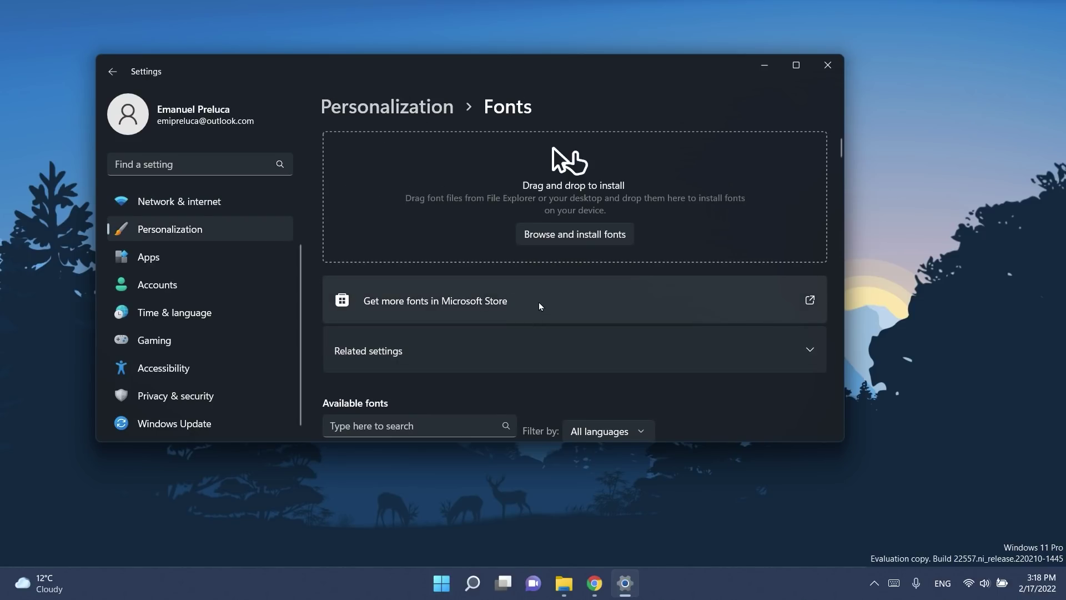
{"action": "scroll", "coordinate": [540, 303], "scroll_direction": "down", "scroll_amount": 3}
{"action": "scroll", "coordinate": [577, 296], "scroll_direction": "up", "scroll_amount": 3}
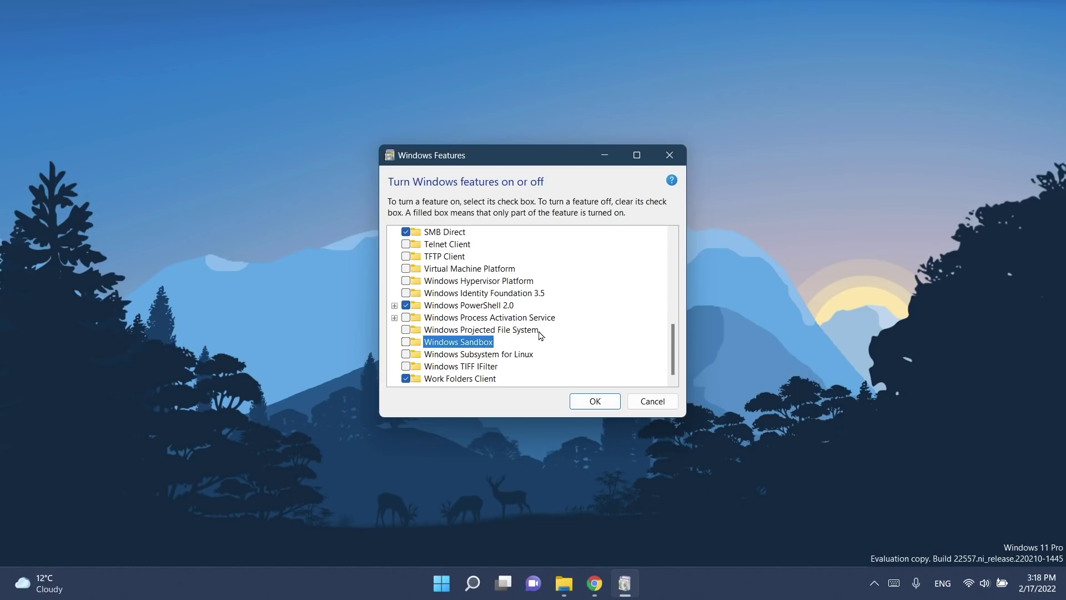
Dismiss the Windows Features dialog with Escape
{"action": "key", "text": "Escape"}
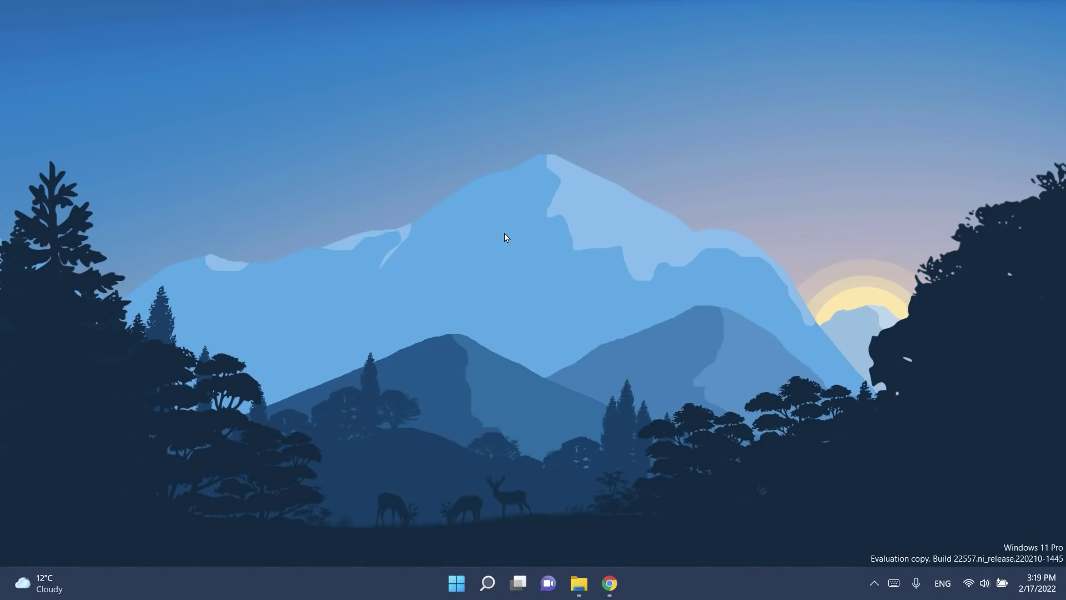
Open the Run box with Win+R to launch winver for the About Windows build info
{"action": "key", "text": "super+r"}
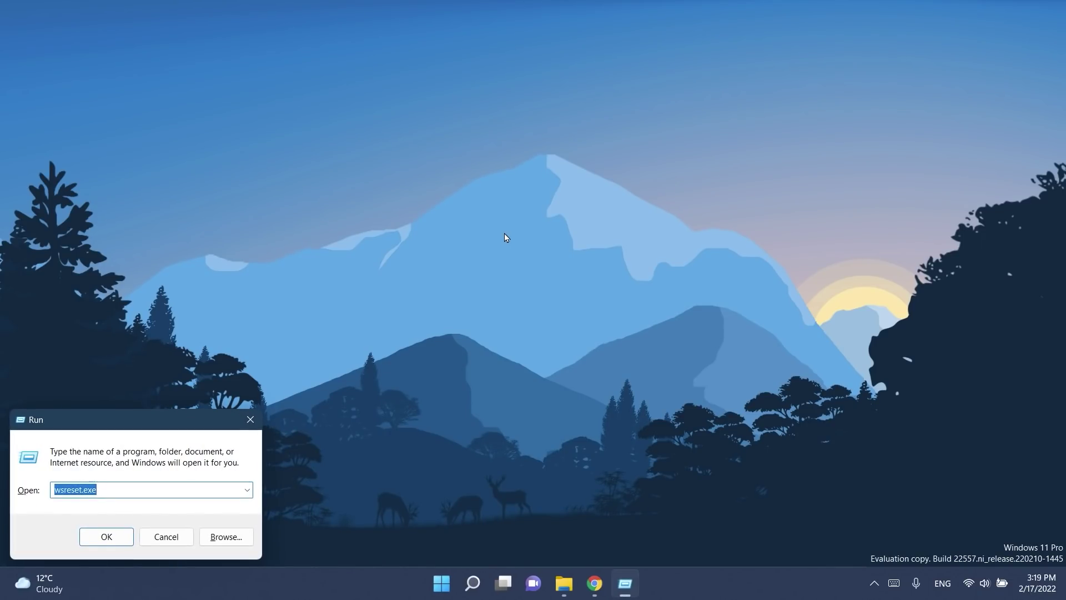